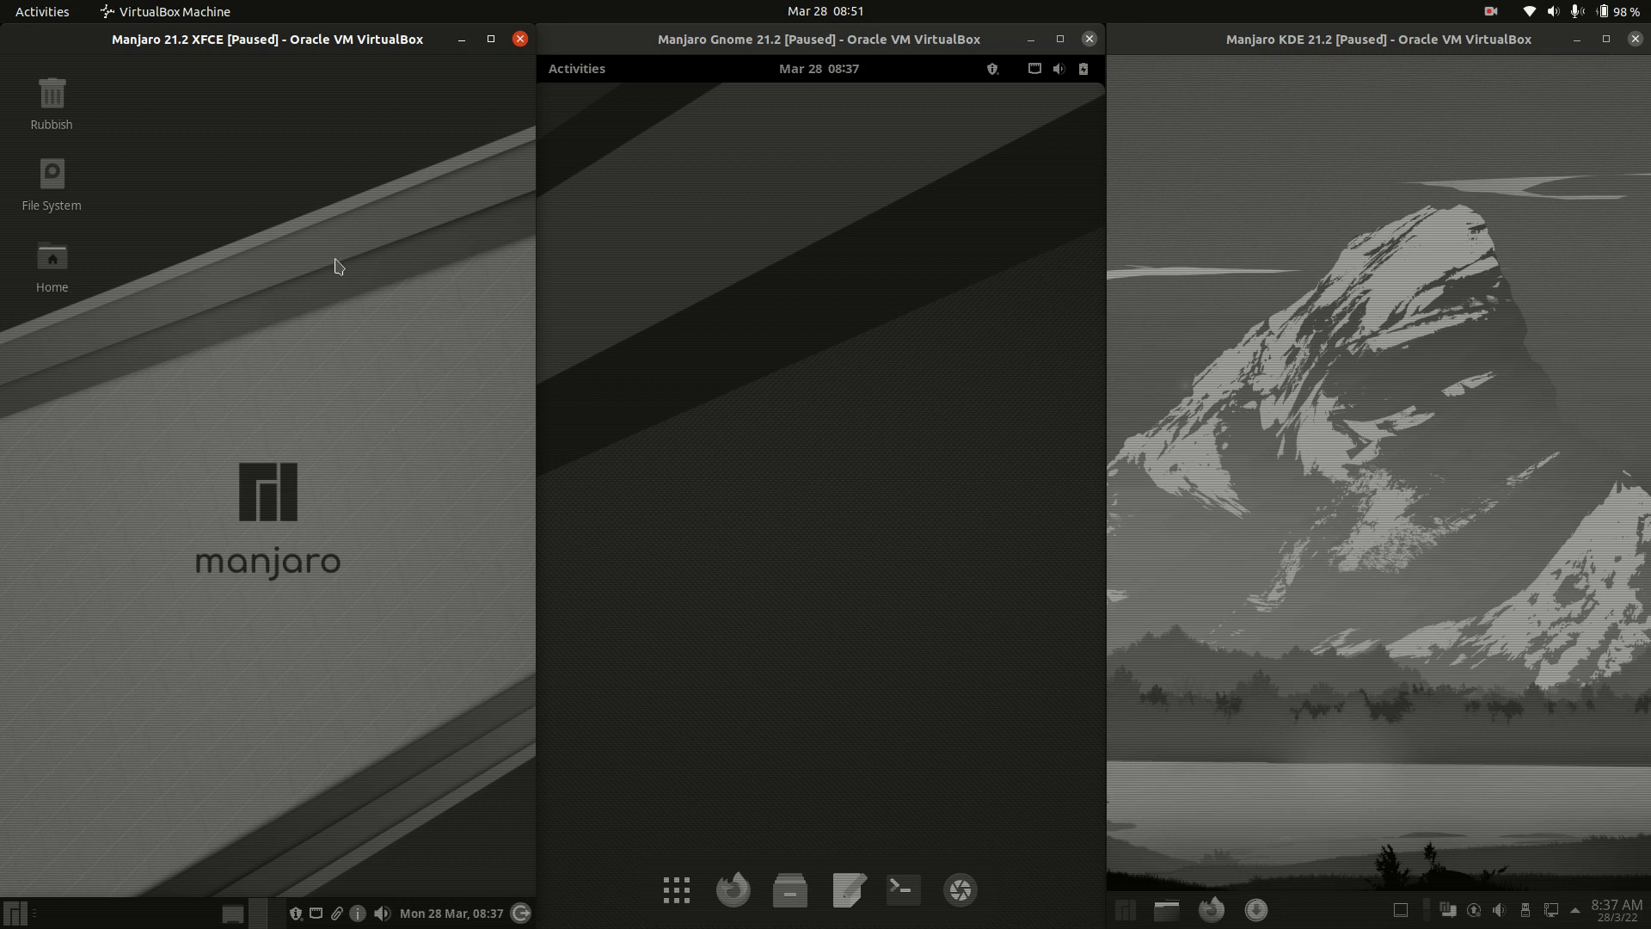
- Resume the paused XFCE, GNOME and KDE Manjaro machines
click(332, 265)
click(734, 350)
click(1303, 348)
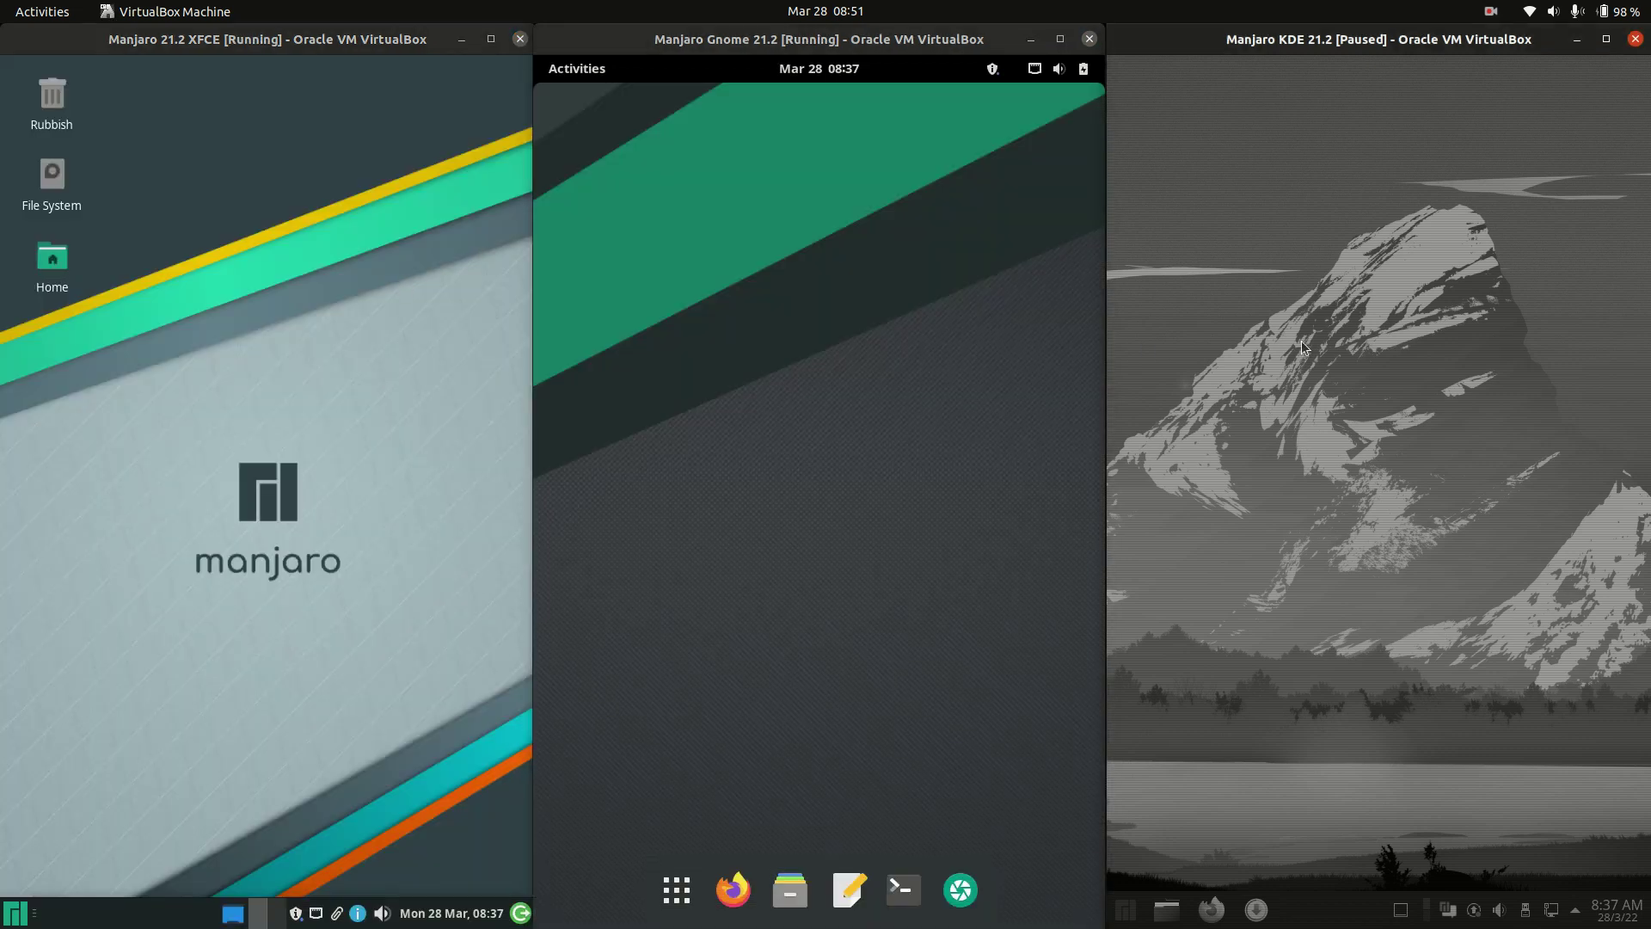
click(1303, 356)
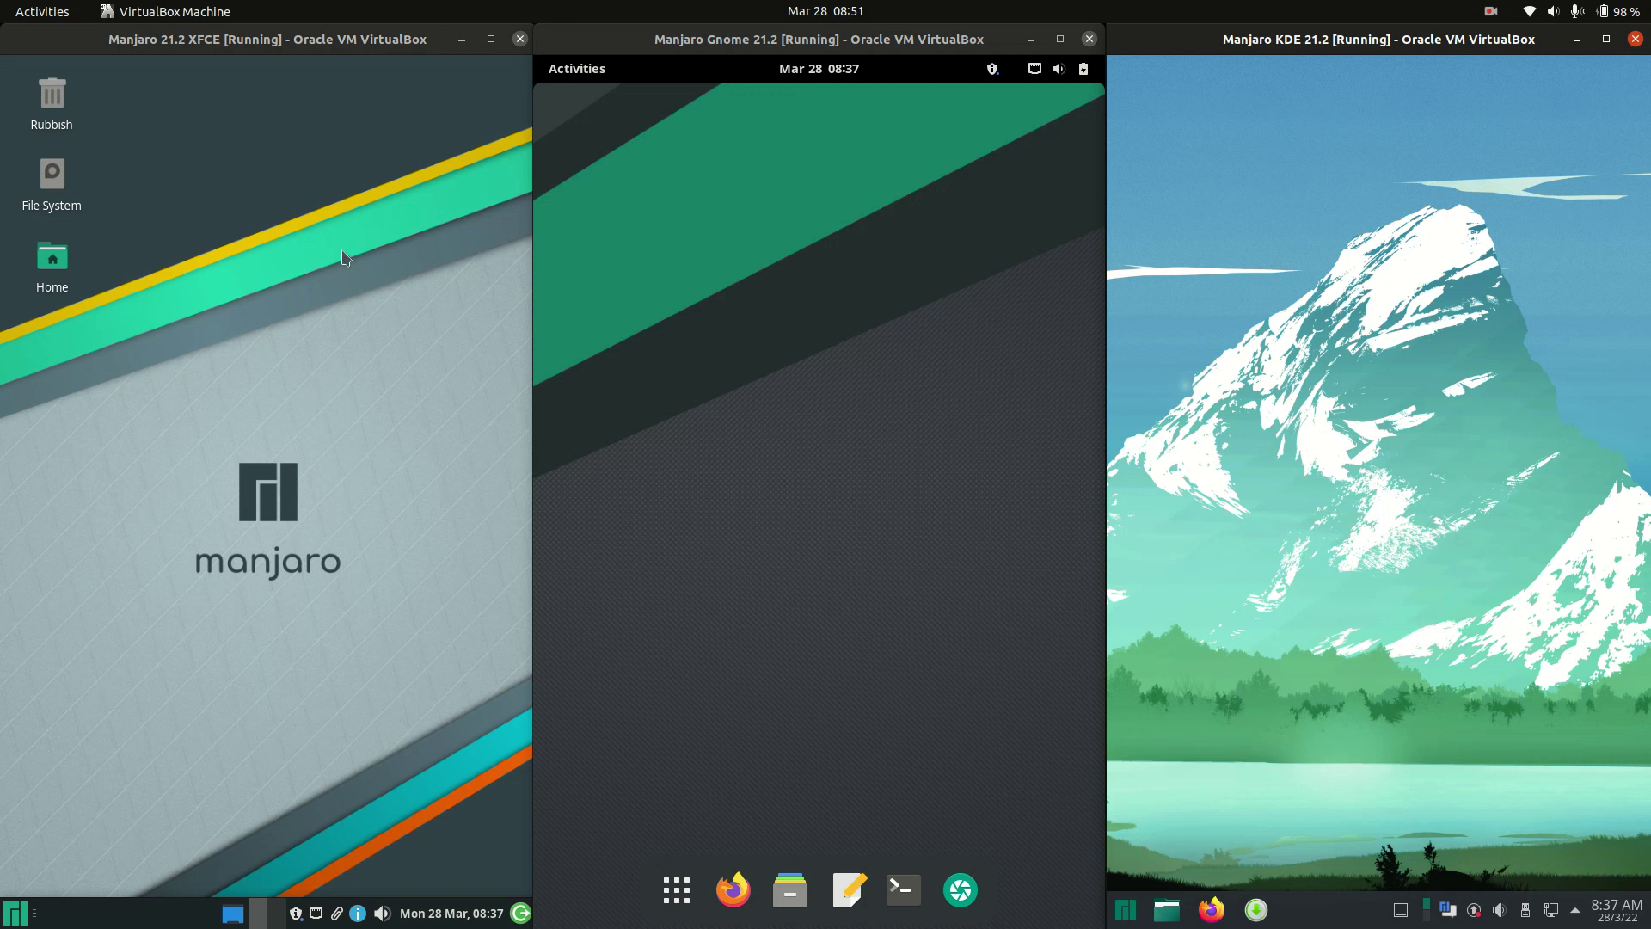
- Rubber-band select on the XFCE and KDE desktops, then open the XFCE Whisker menu
drag(204, 292, 436, 755)
click(714, 215)
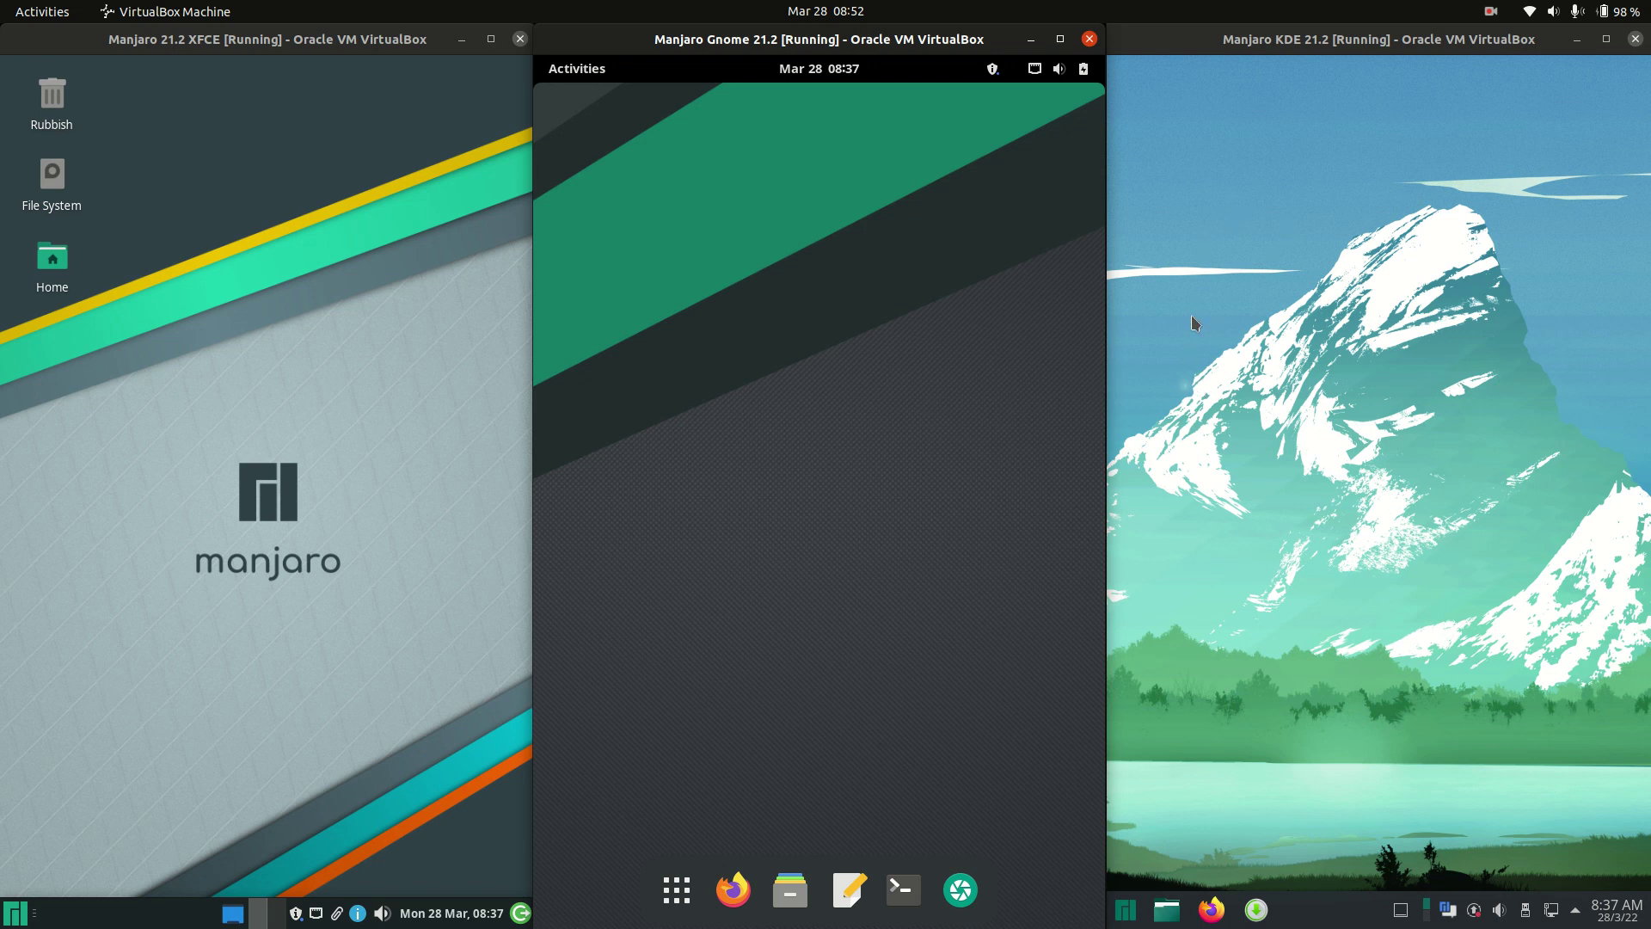
drag(1200, 291, 1577, 713)
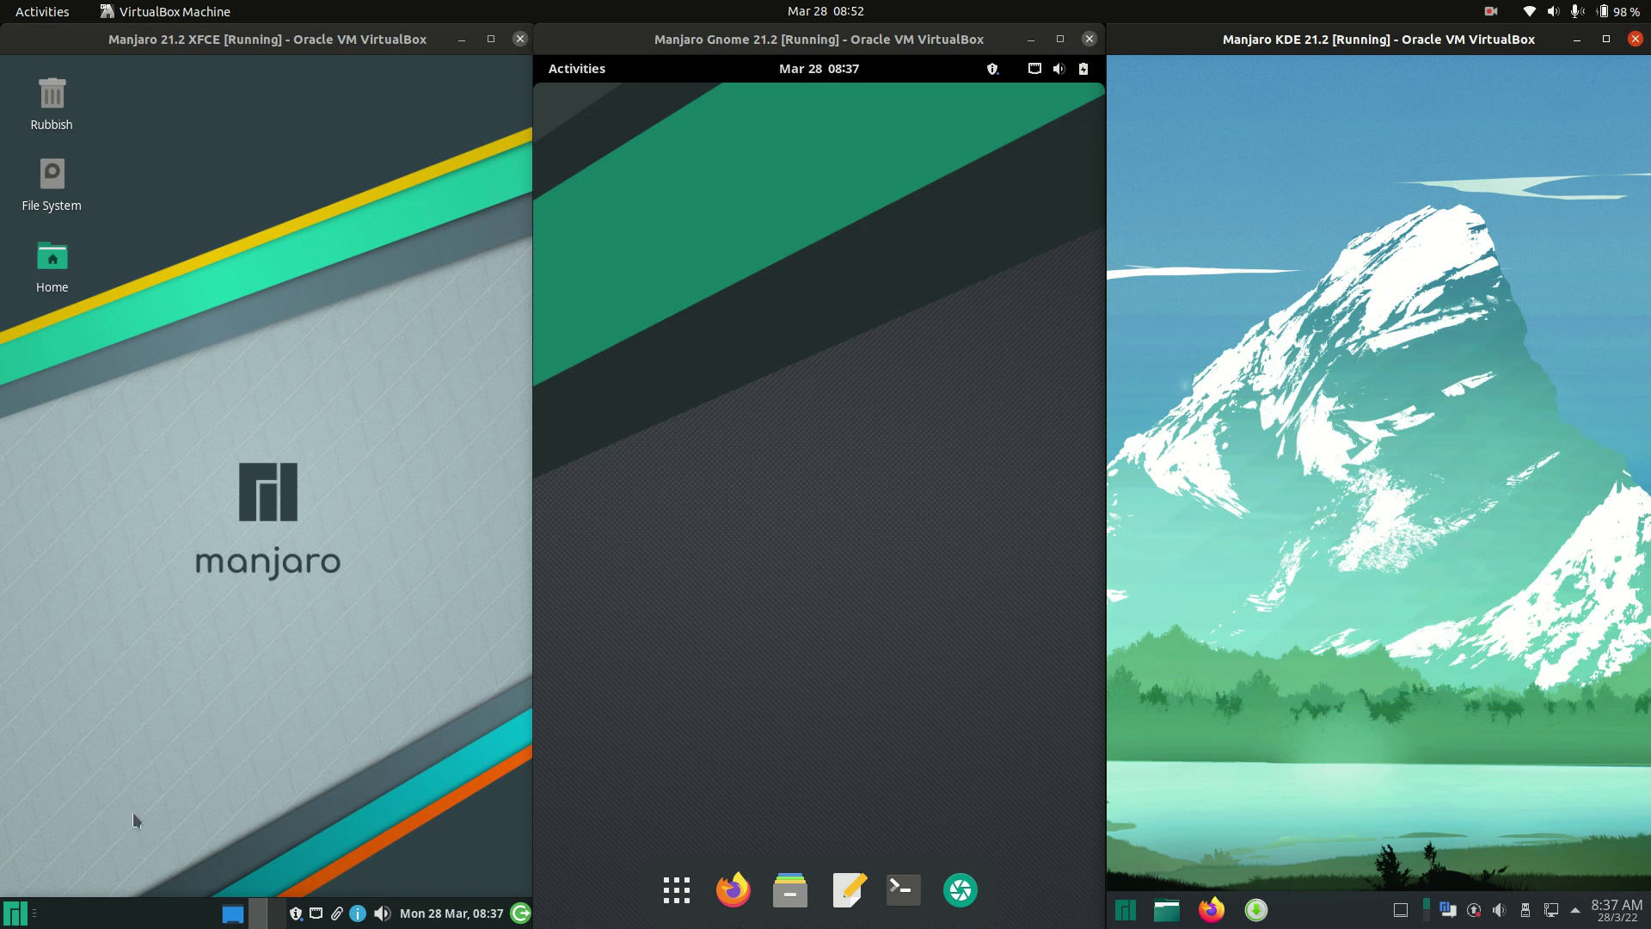
click(14, 909)
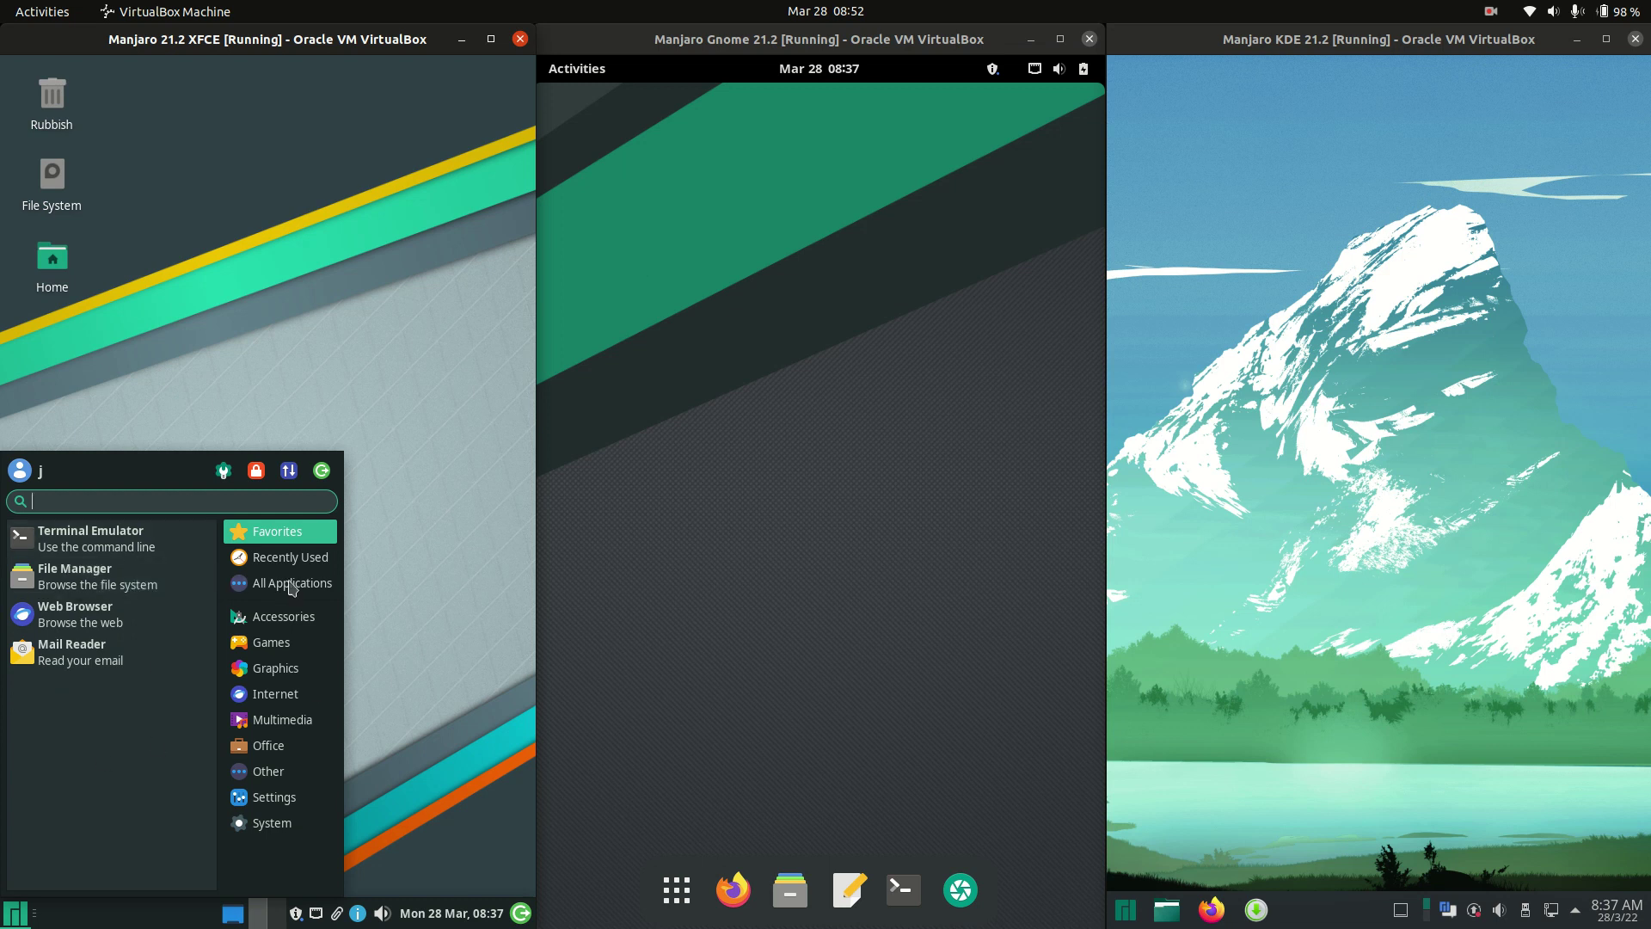
- Browse the XFCE menu's Accessories and Internet categories and show GNOME's application grid
click(284, 617)
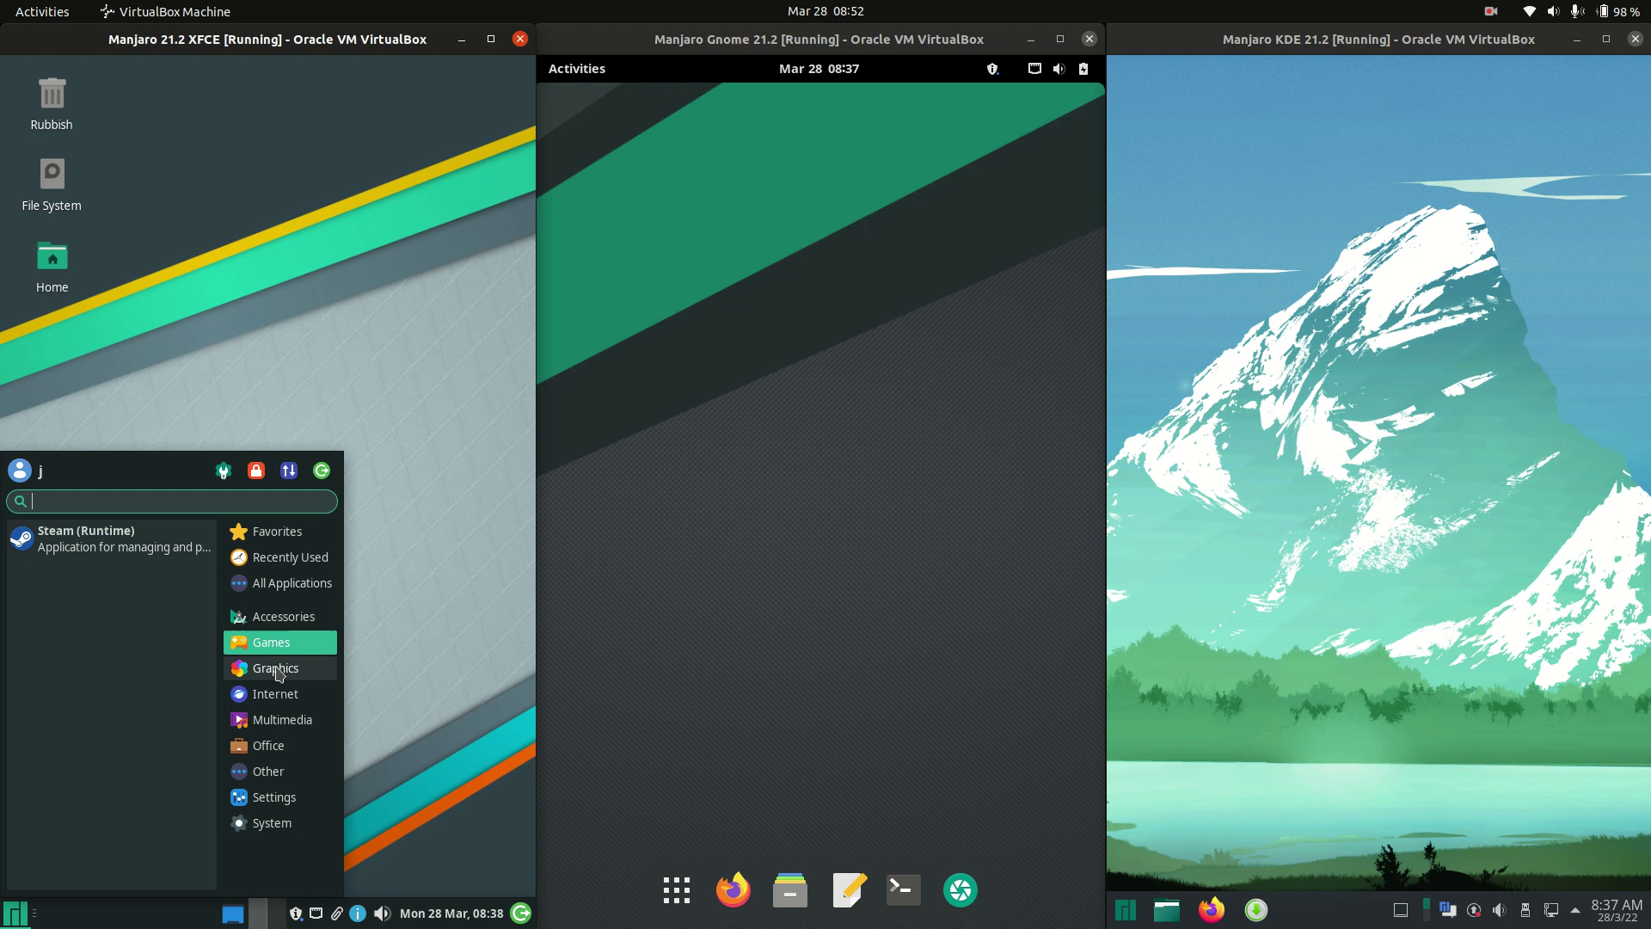
mouse_move(287, 720)
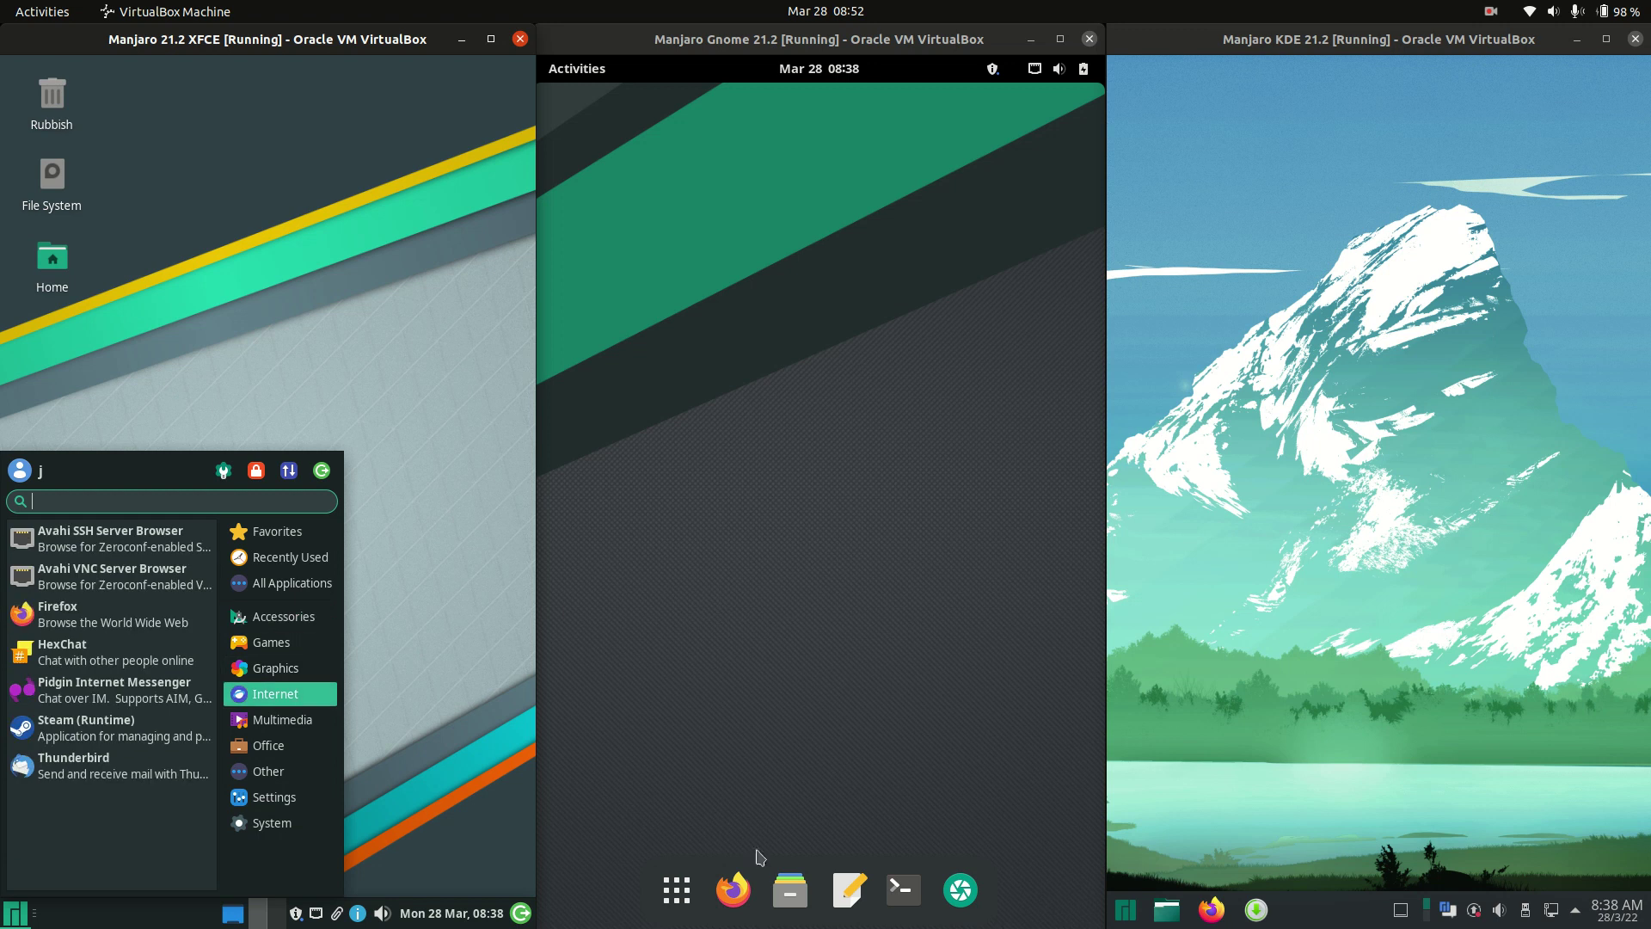
click(667, 900)
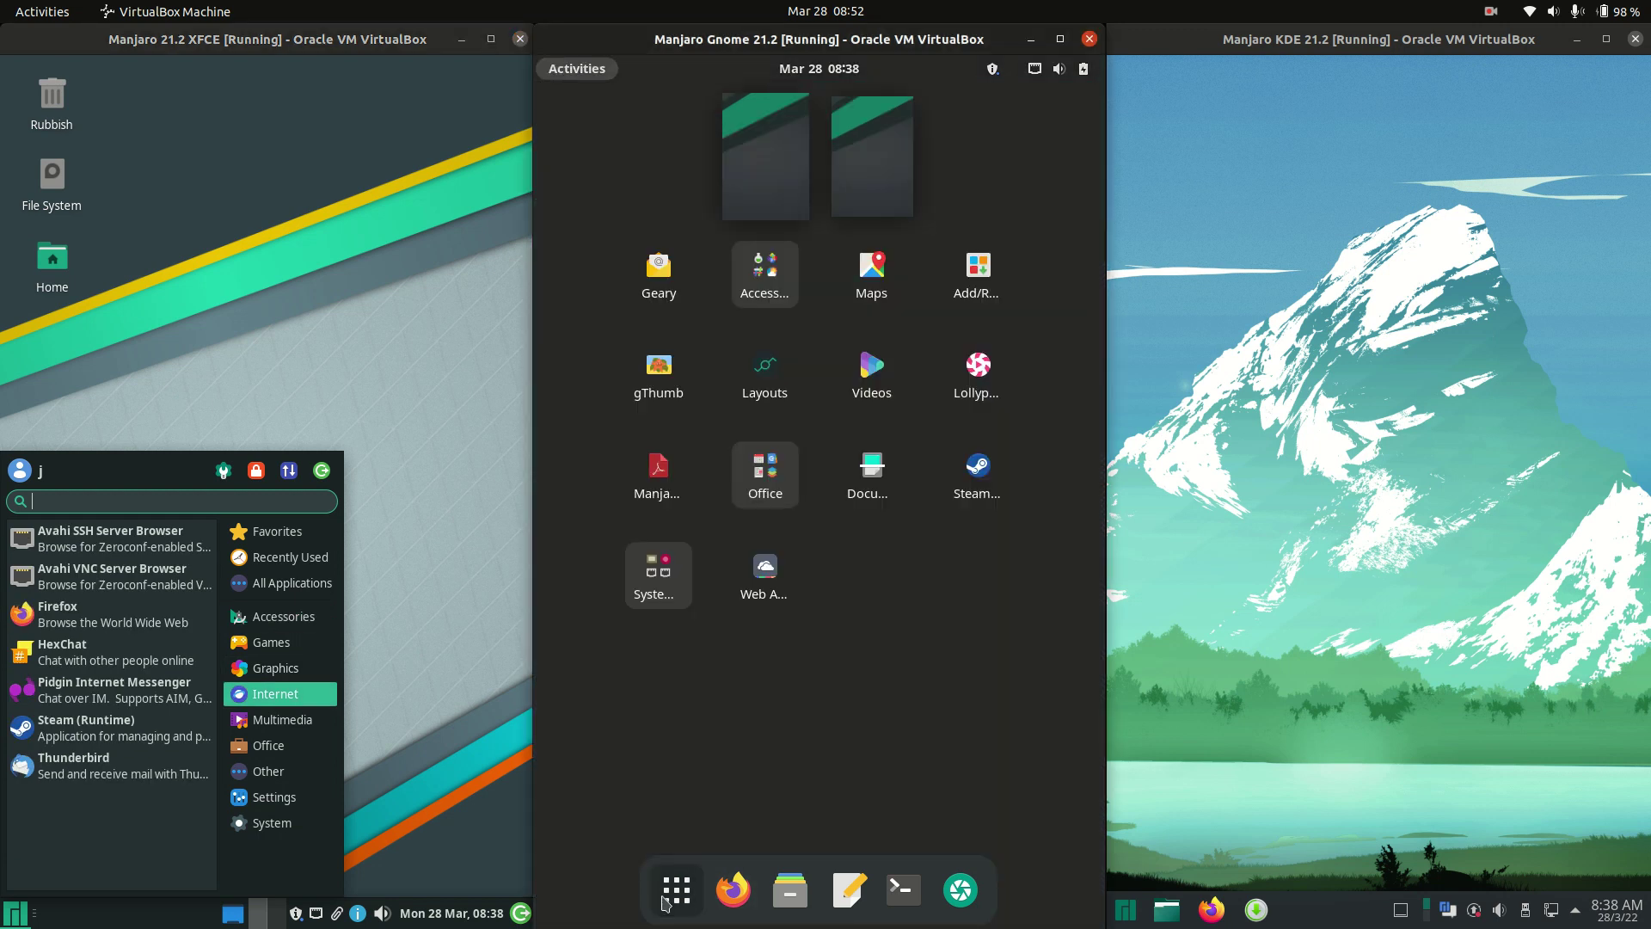
- Leave the GNOME overview and launch Firefox from the GNOME dock
click(582, 75)
click(578, 70)
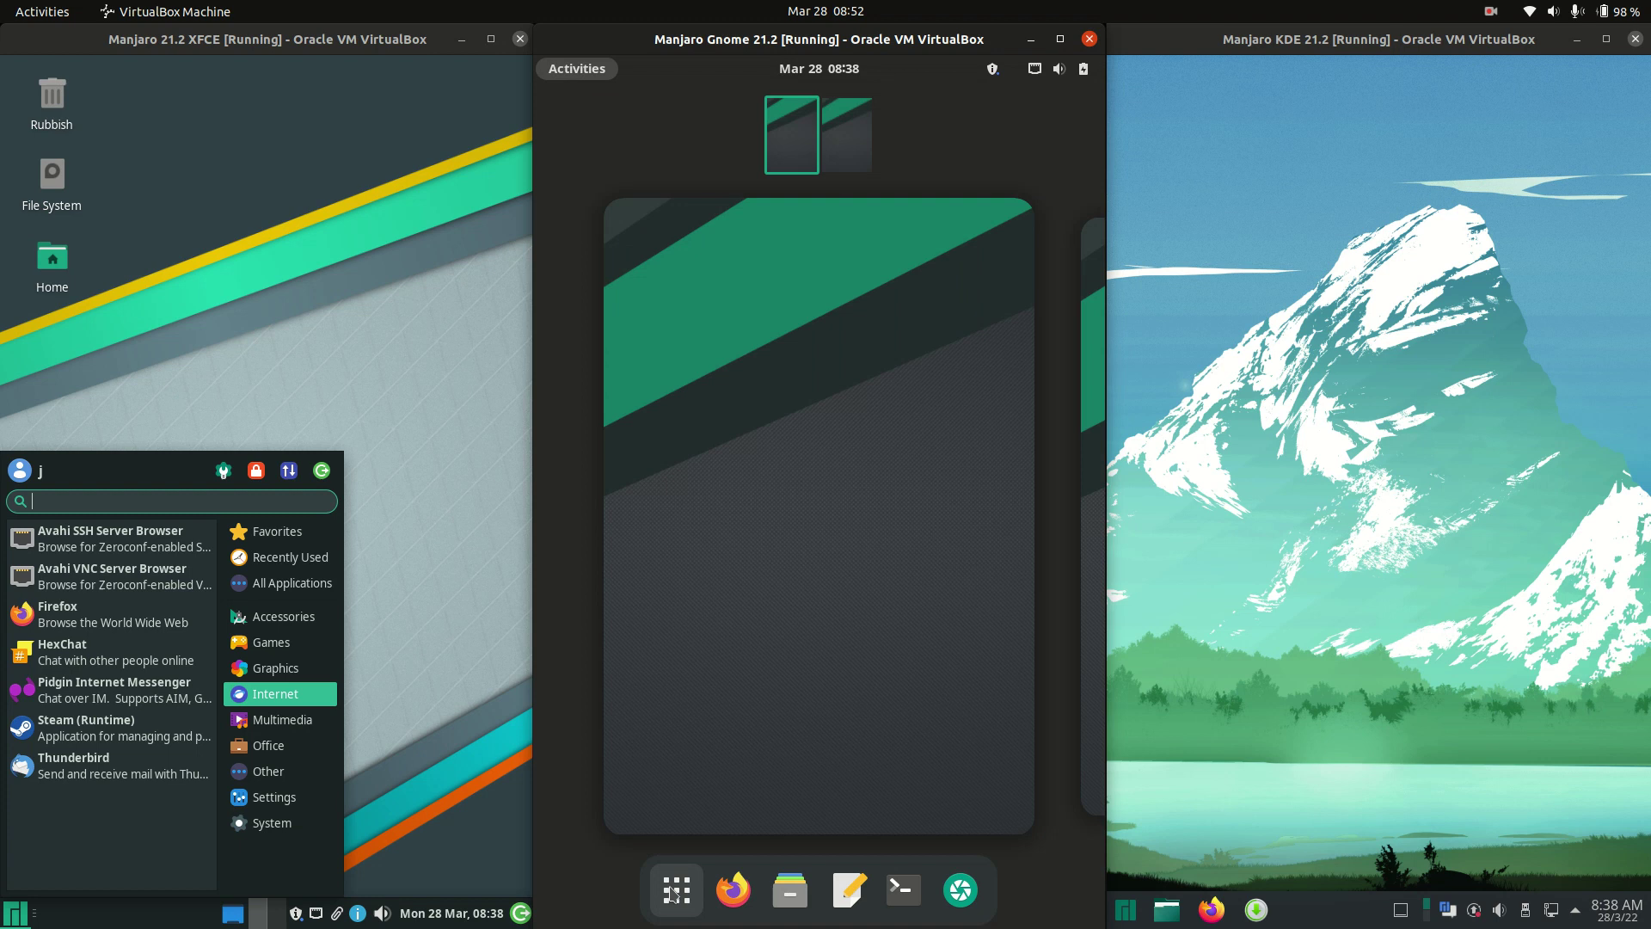
click(760, 317)
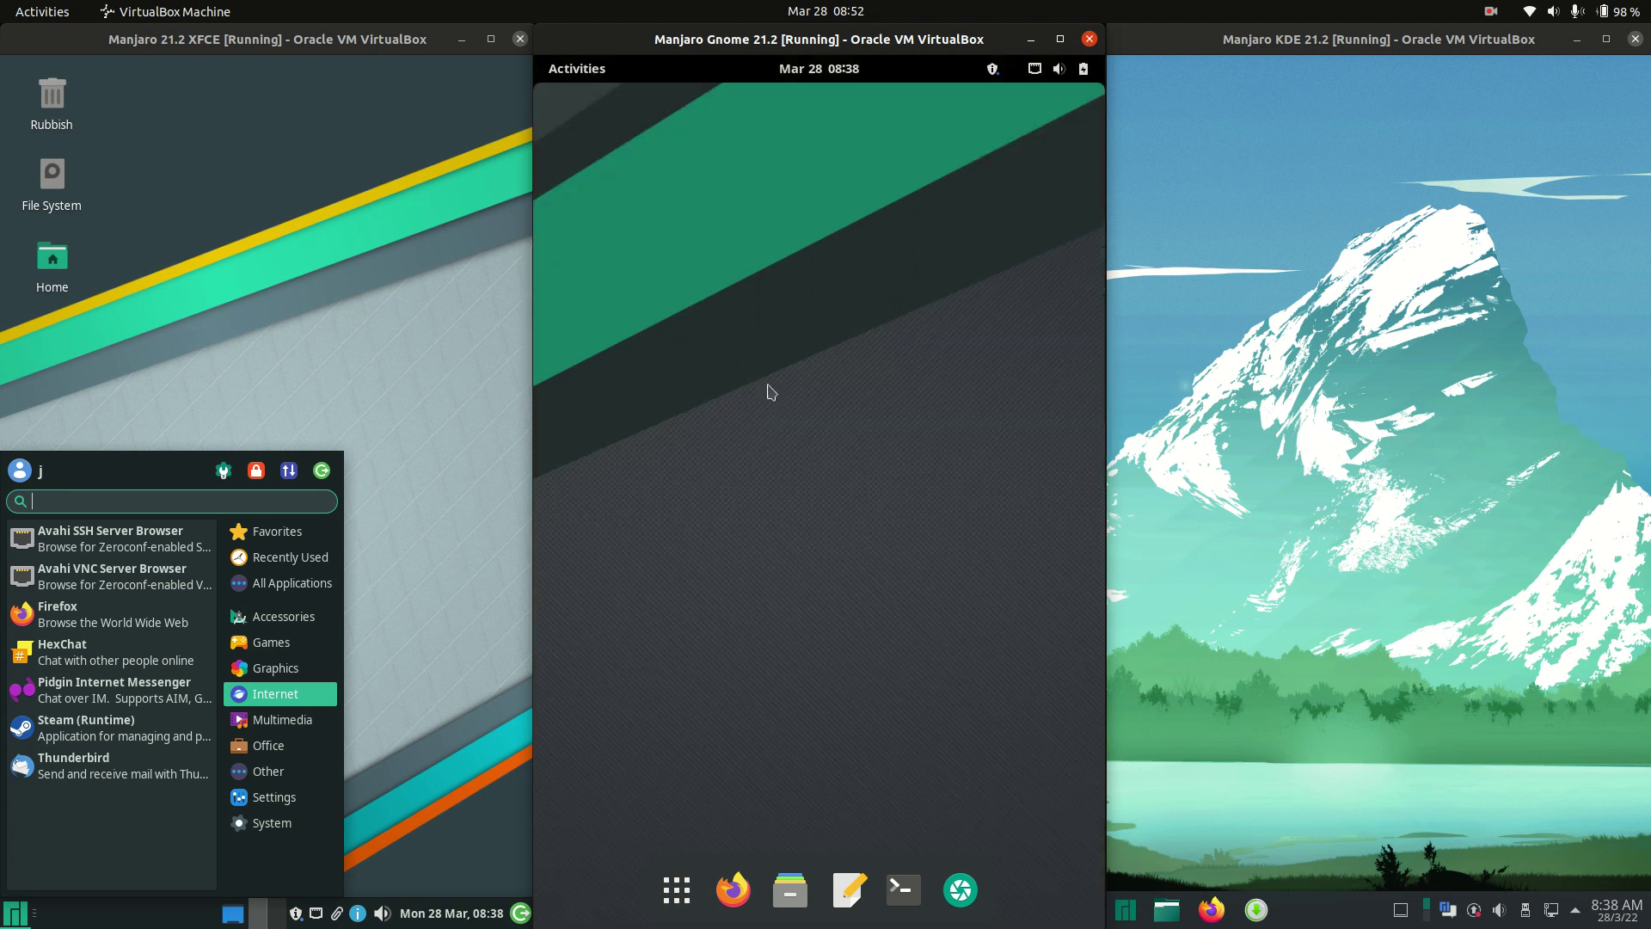
click(723, 891)
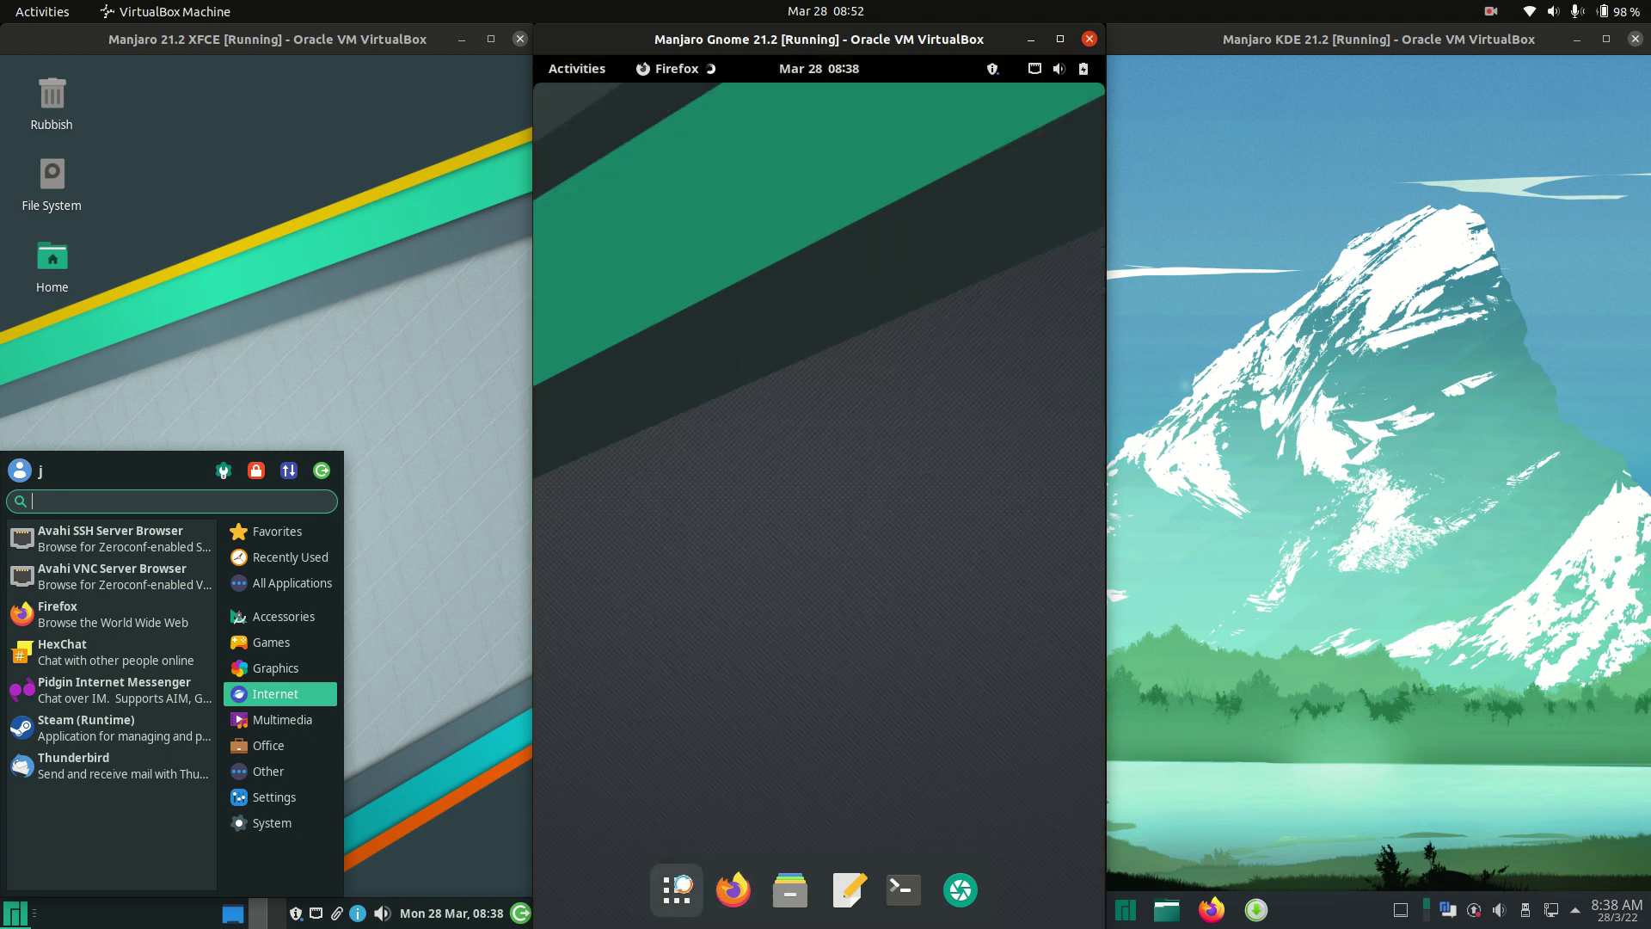
- Quit Firefox from its dock context menu and focus the KDE machine
click(677, 890)
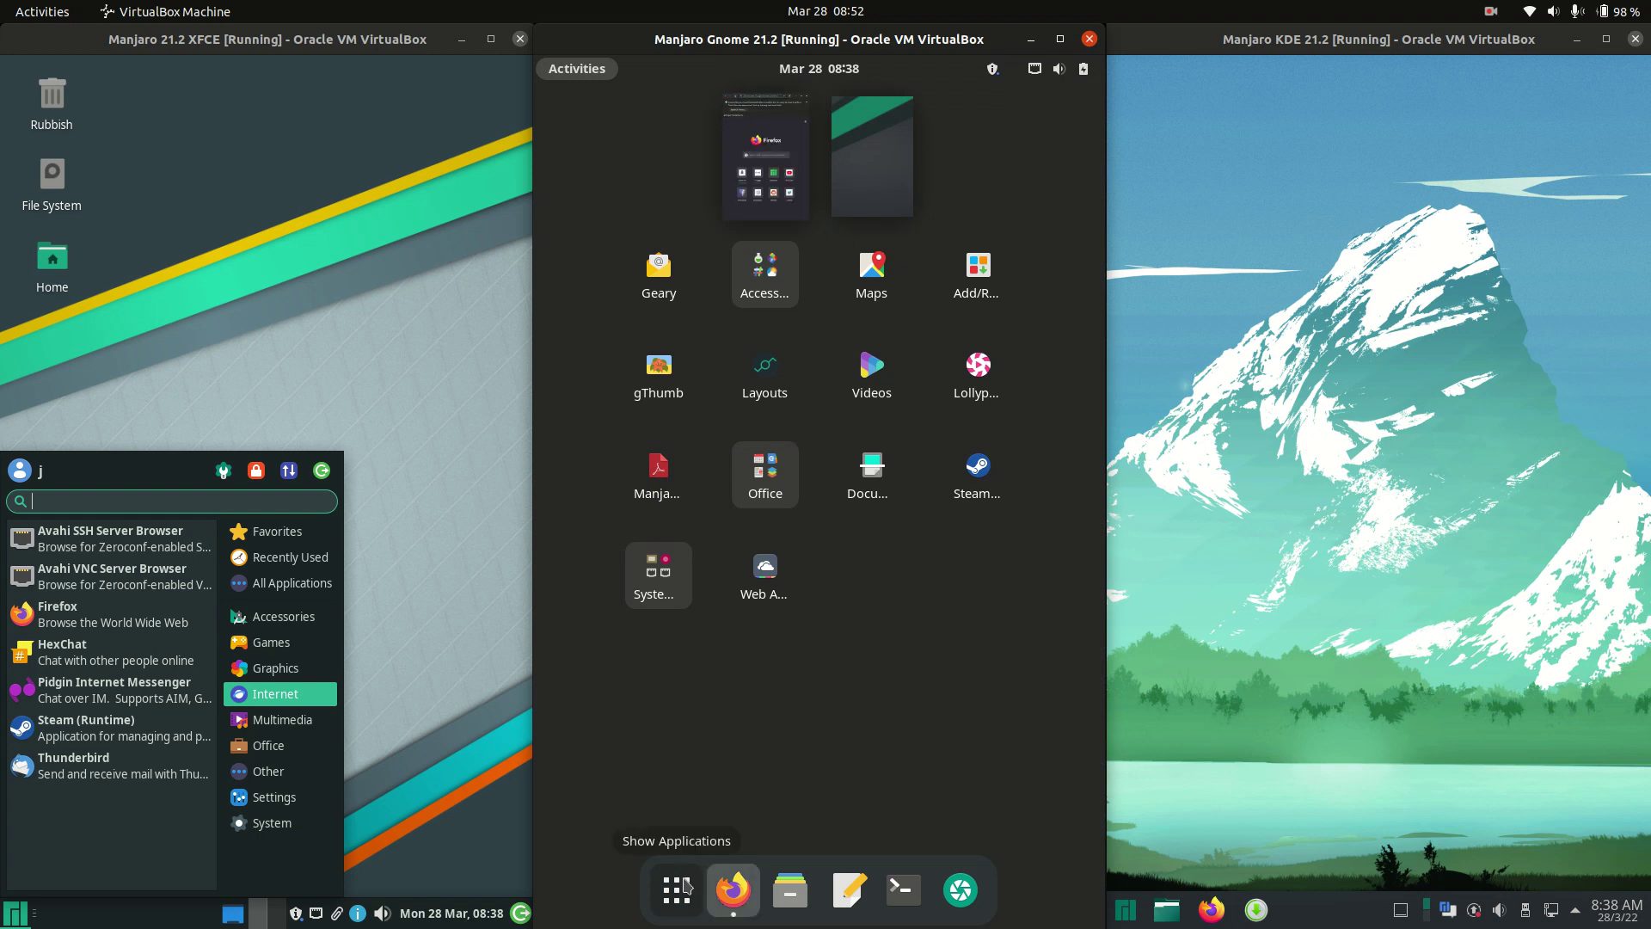
right_click(733, 889)
click(731, 819)
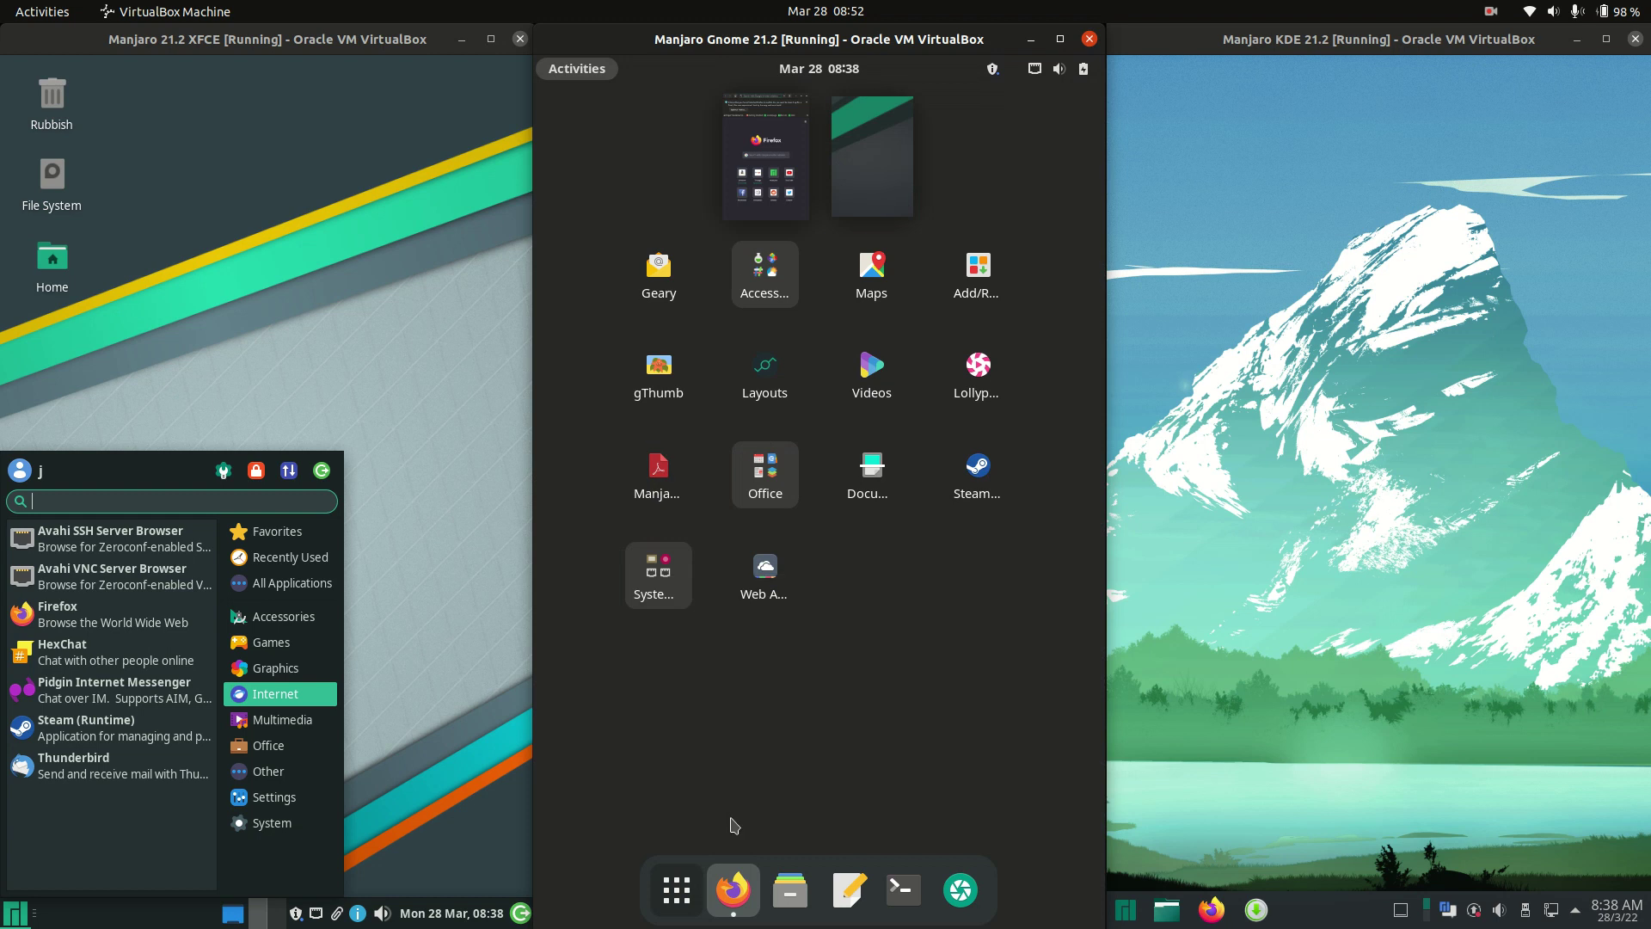
click(1263, 574)
- Show the KDE launcher's Games category, then test and clear an 'erg' search in KDE and XFCE
click(1125, 911)
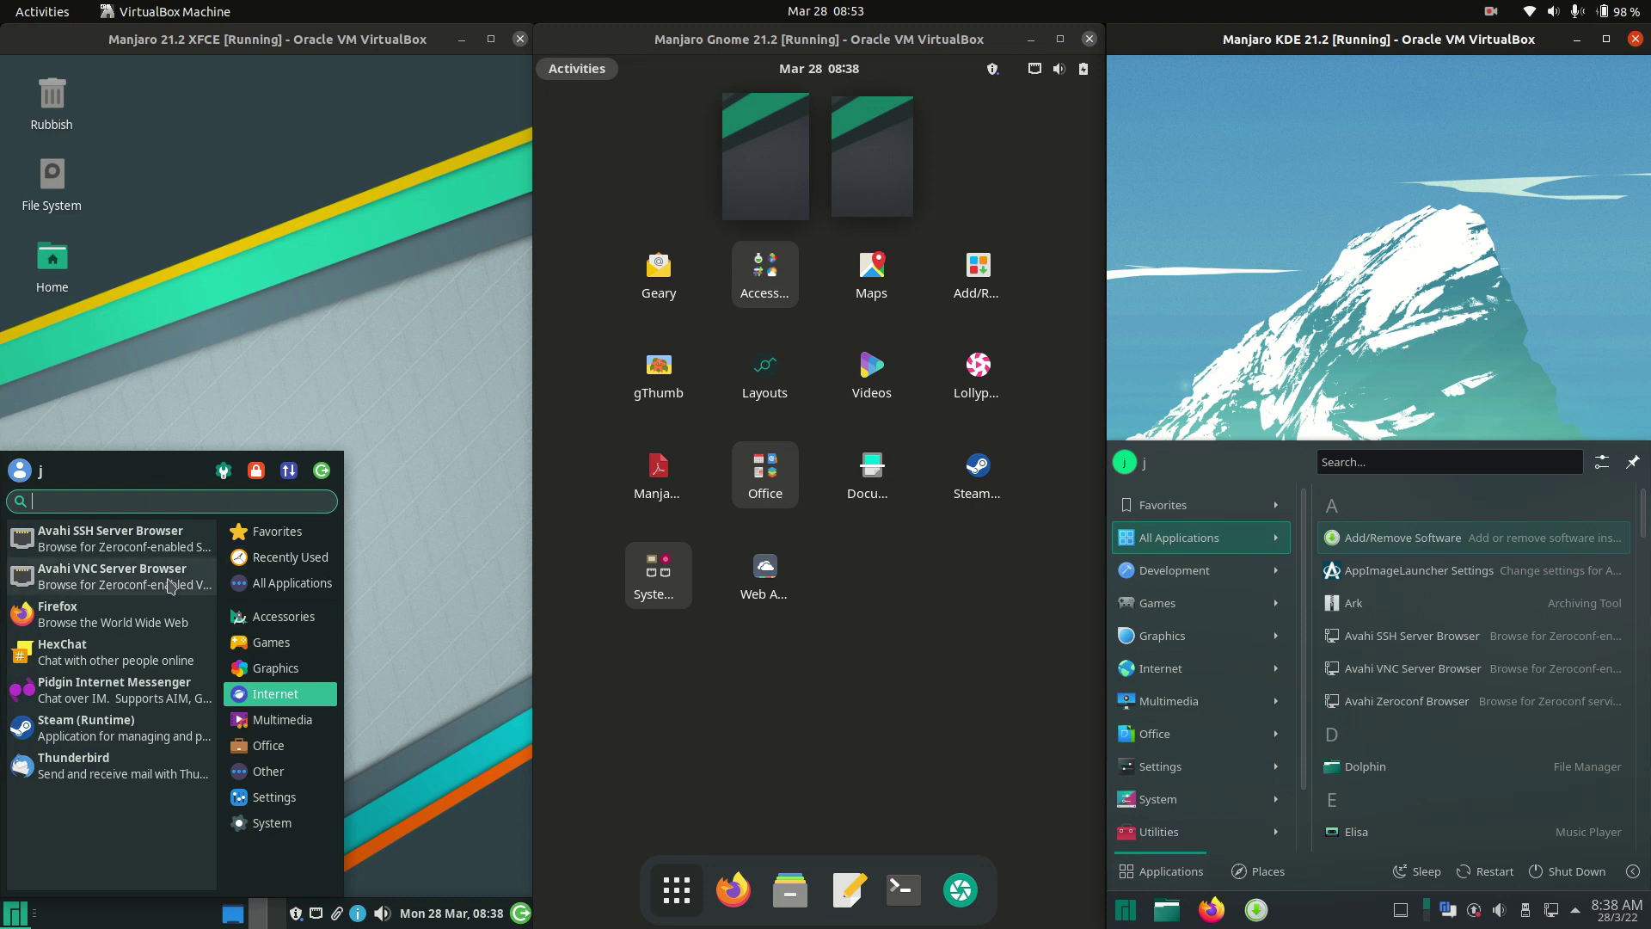
mouse_move(1157, 603)
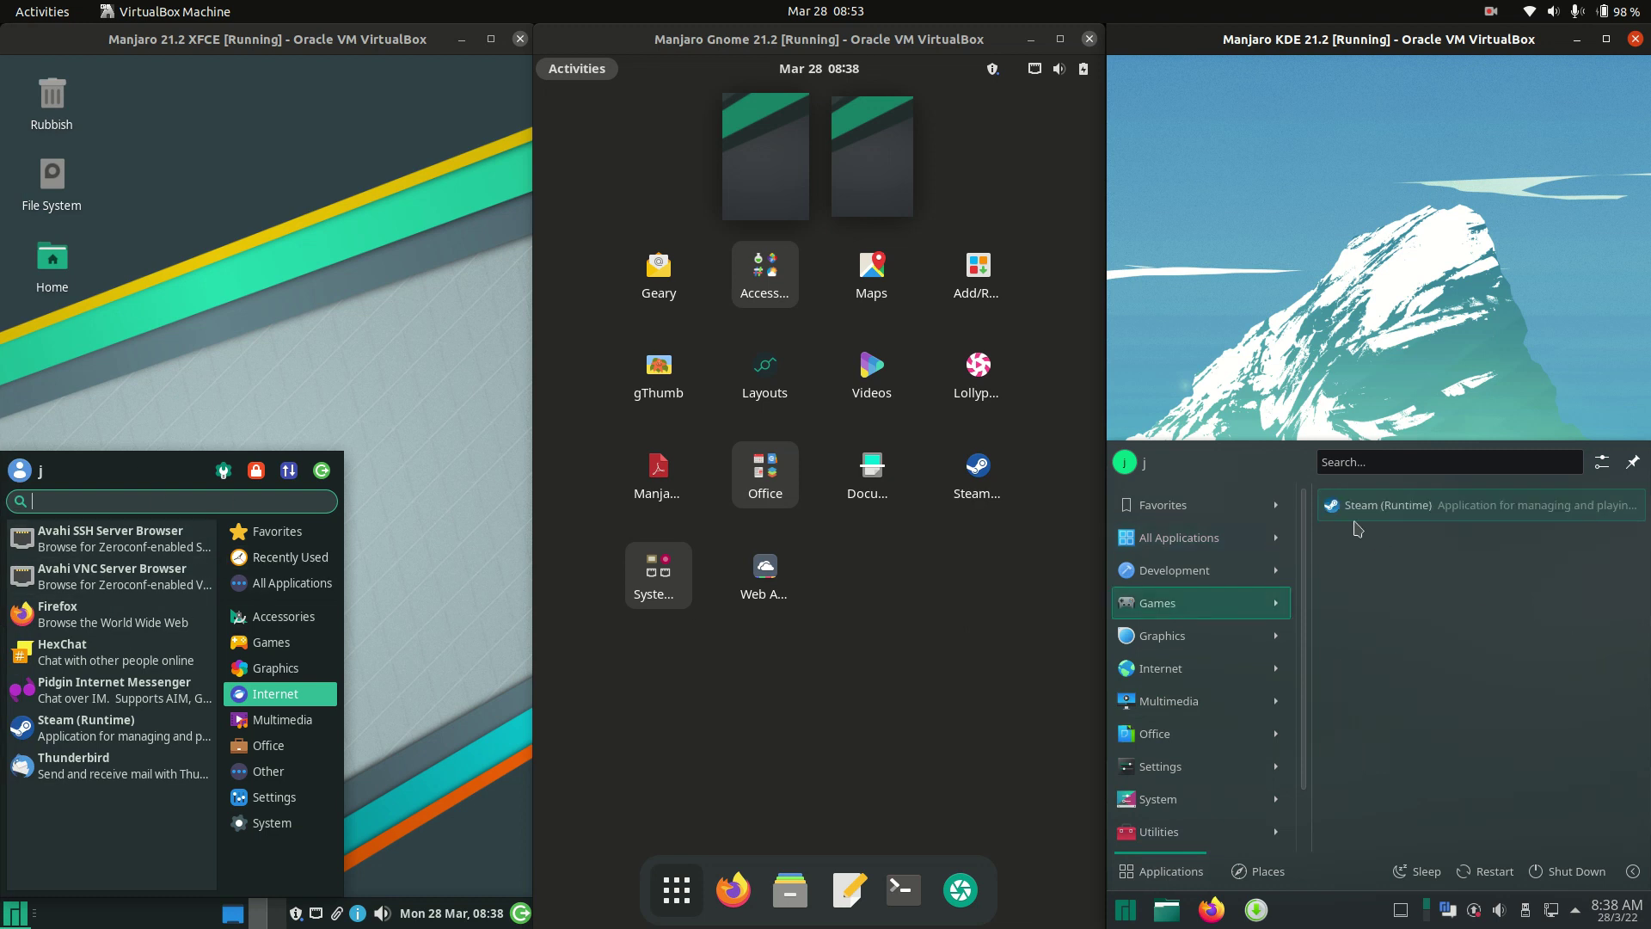
text(erg)
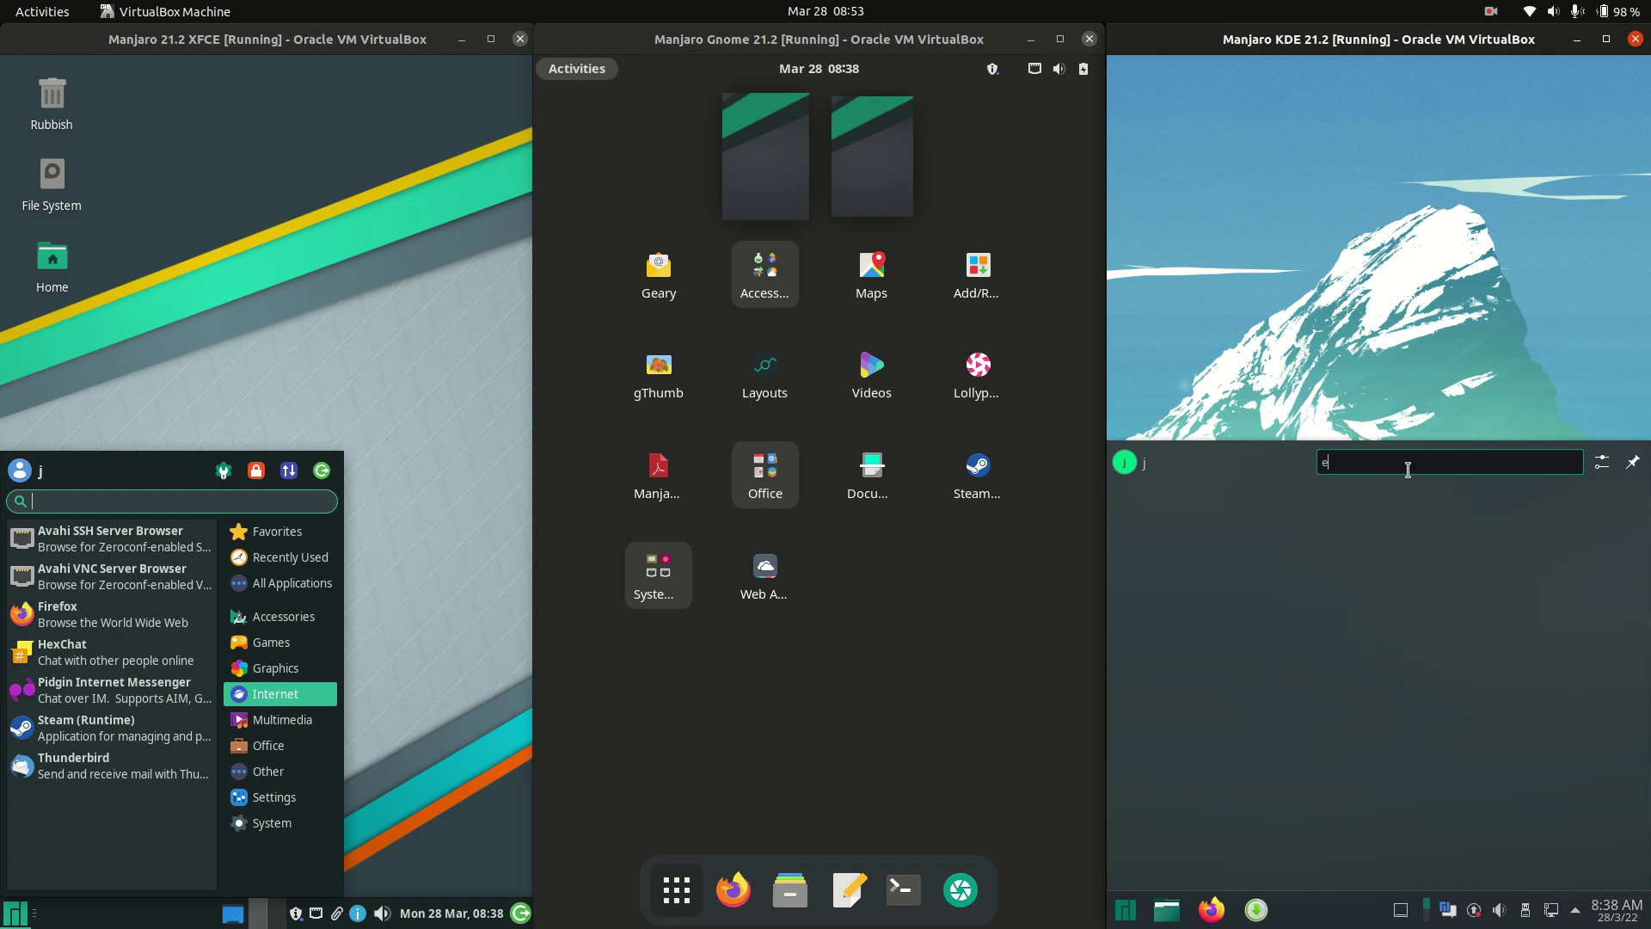
key(BackSpace)
key(BackSpace)
key(BackSpace)
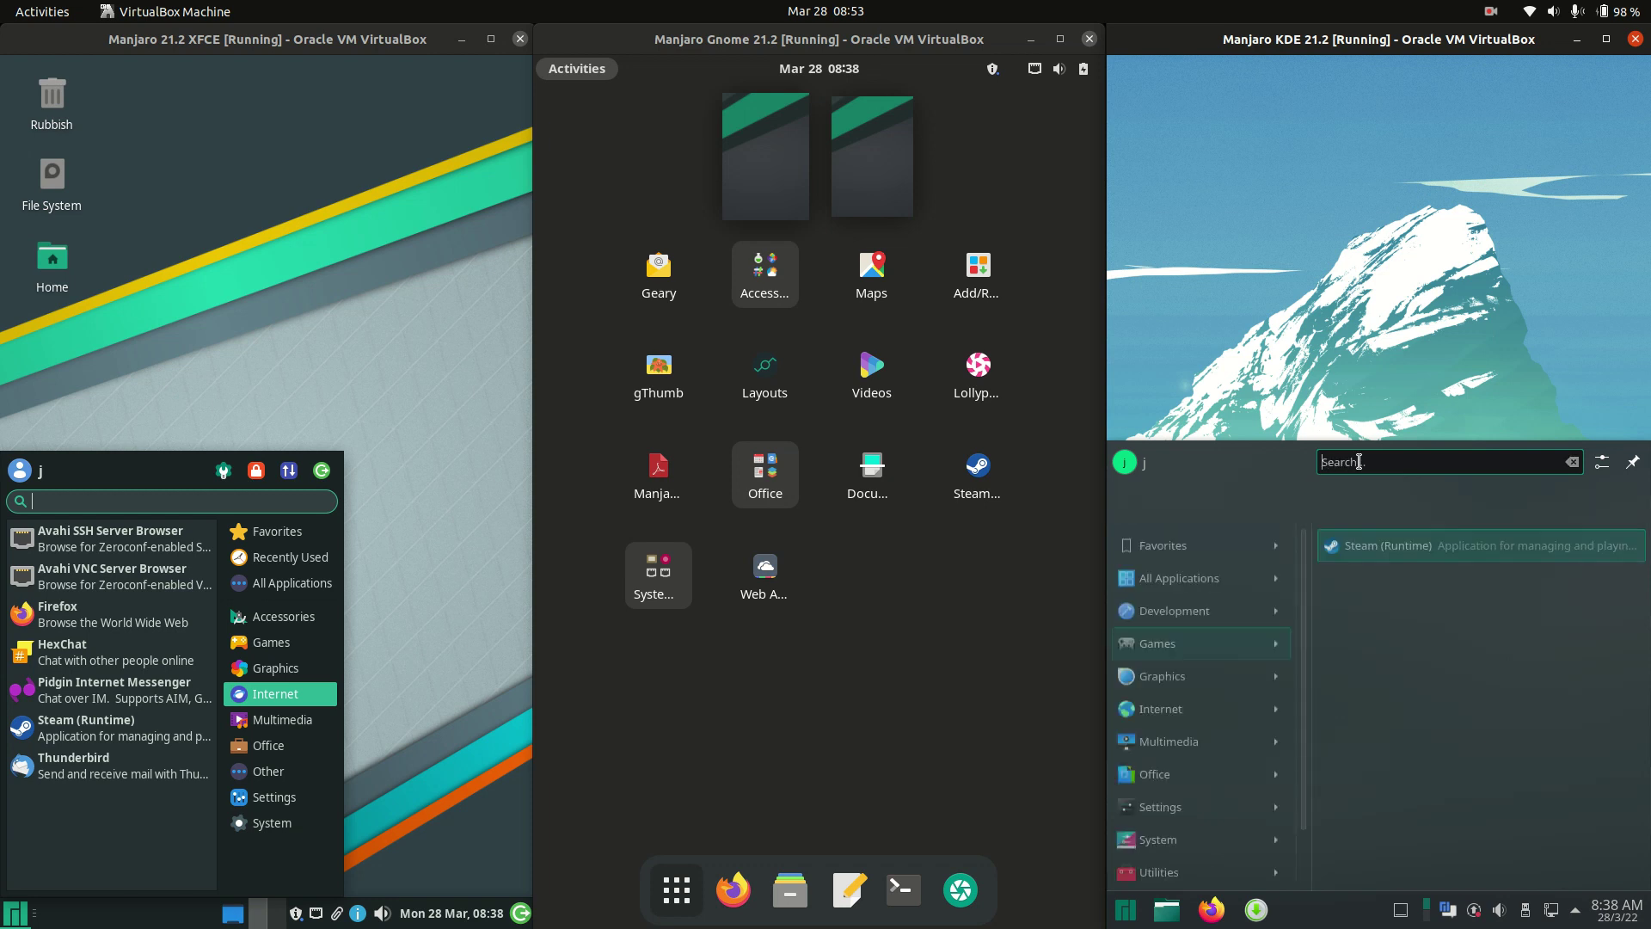
text(erg)
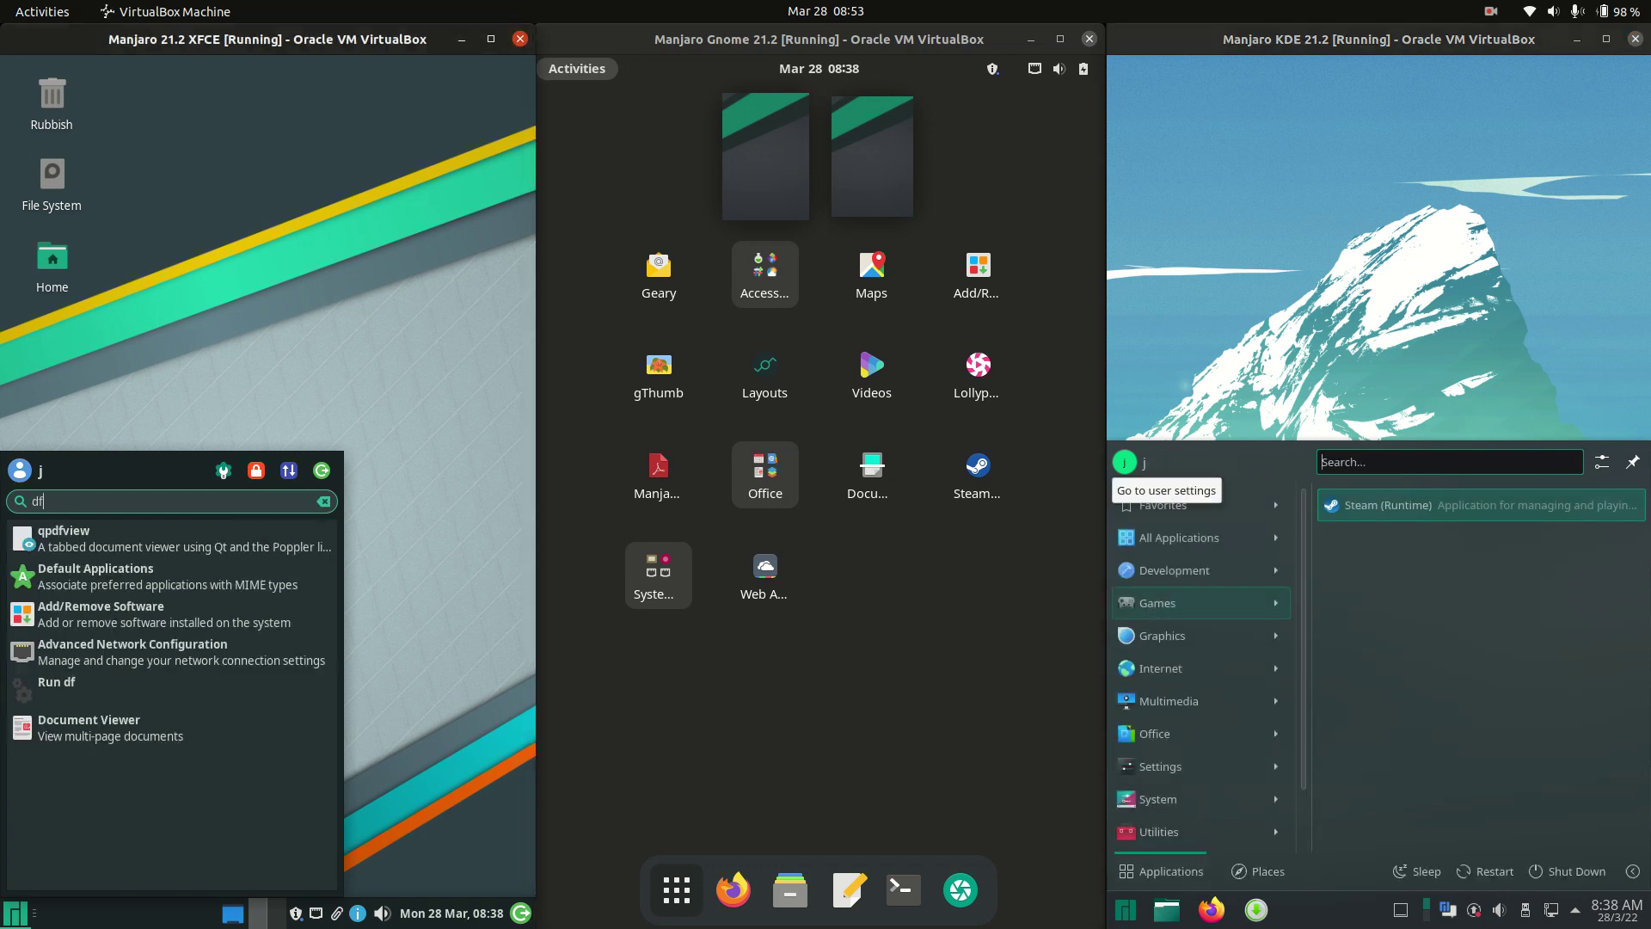
key(BackSpace)
key(BackSpace)
key(BackSpace)
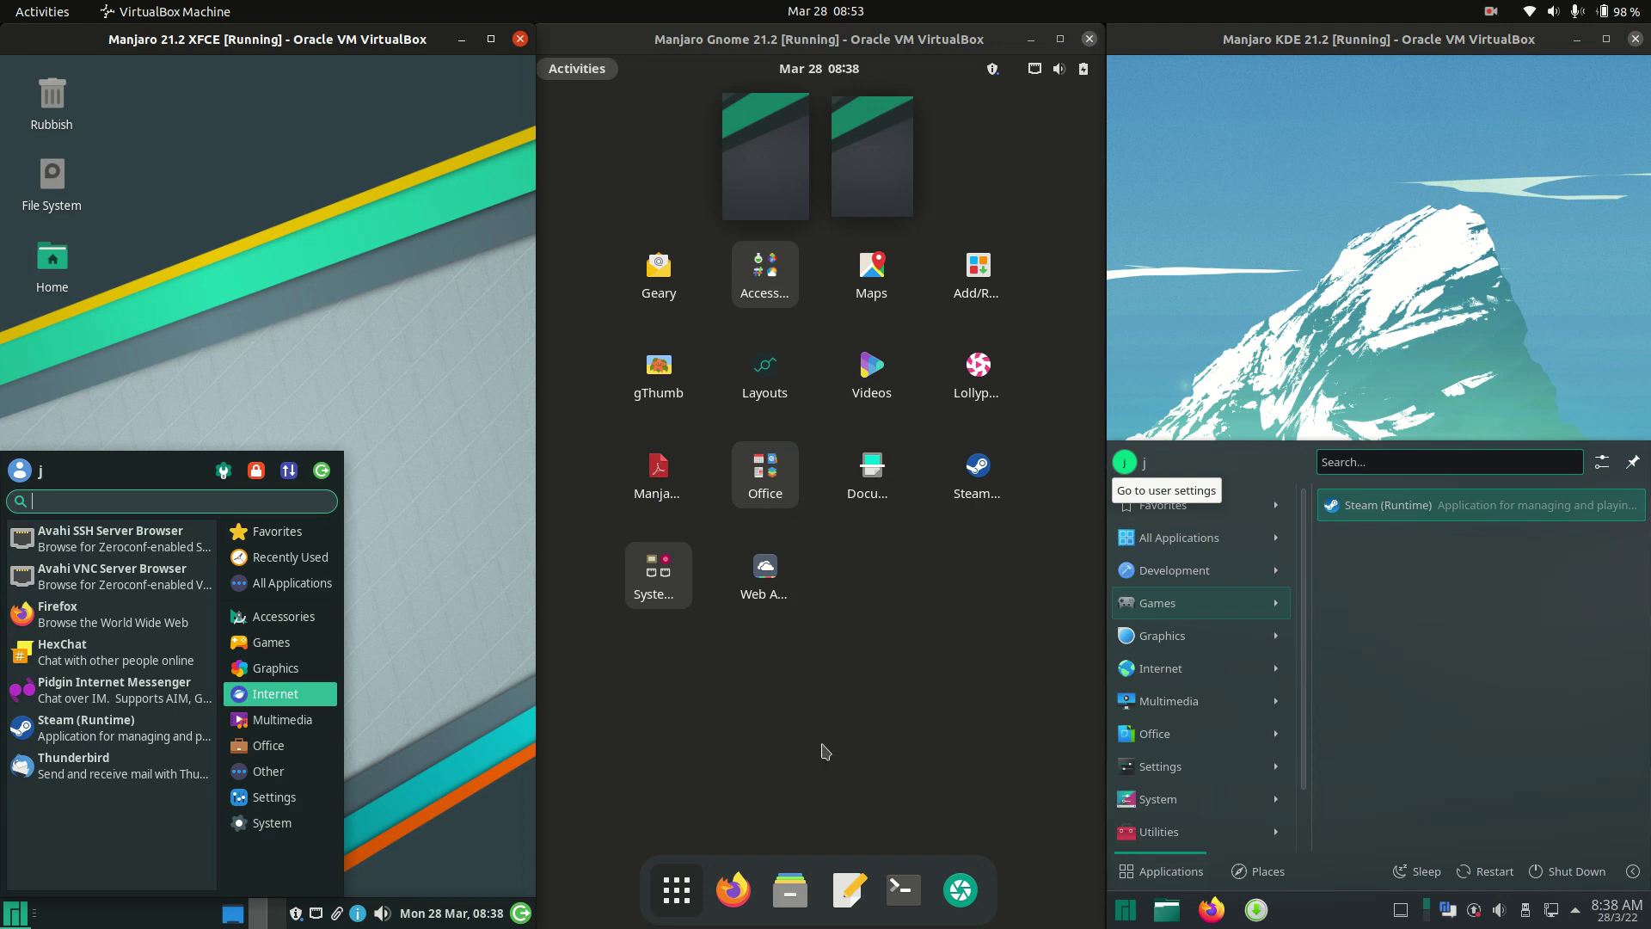
click(602, 71)
click(606, 76)
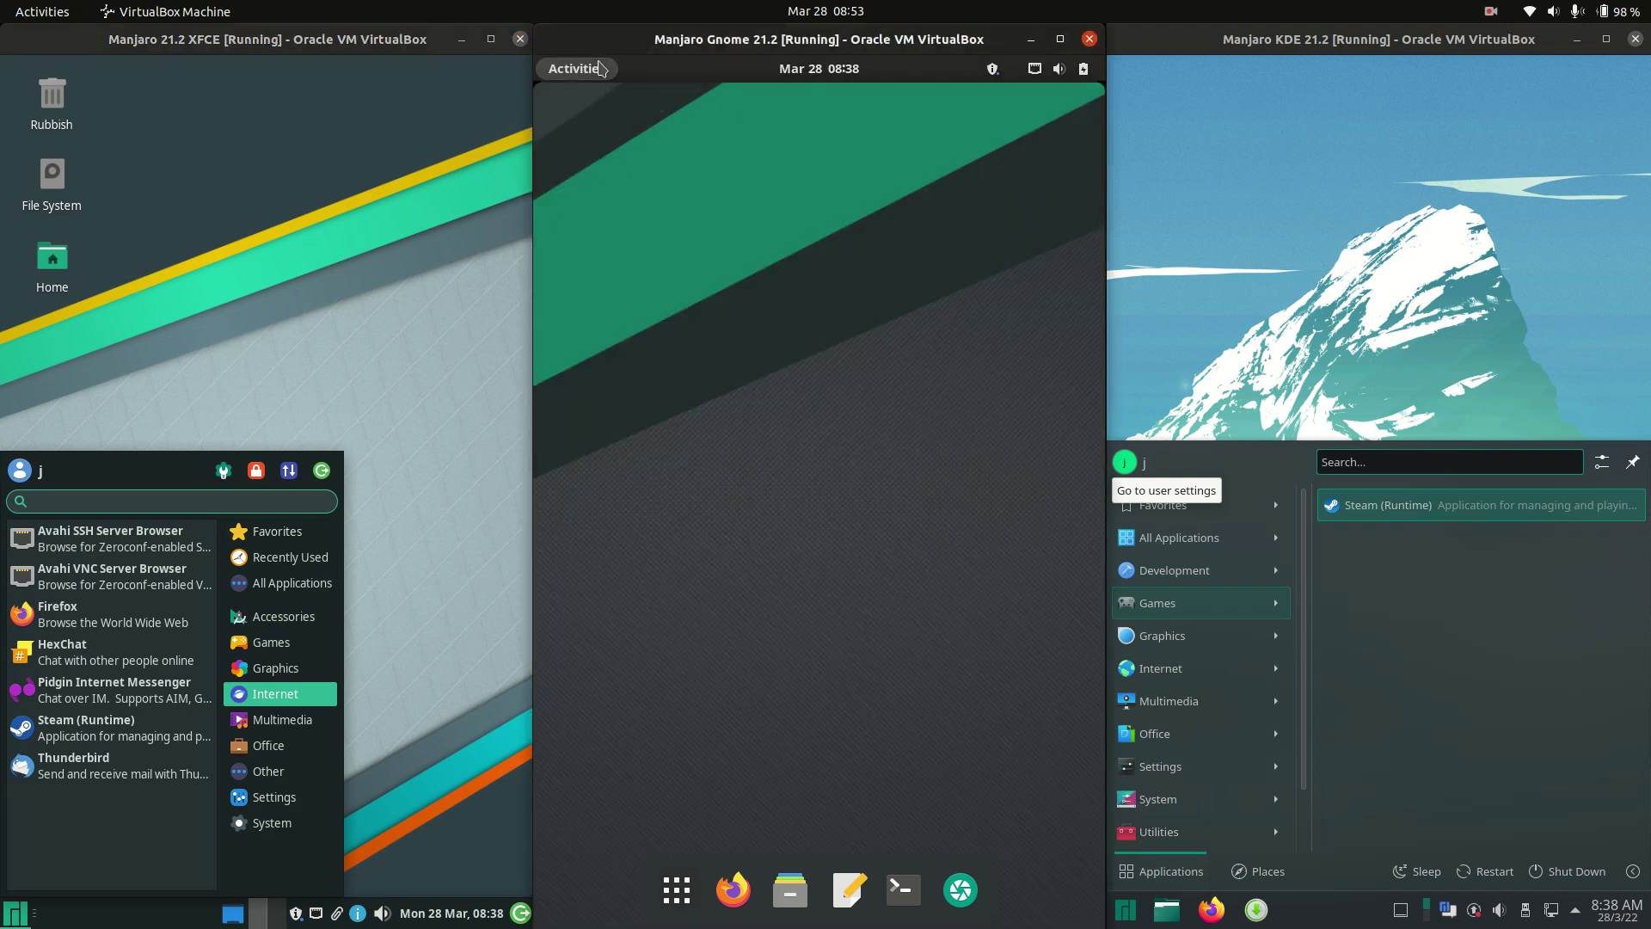
click(677, 889)
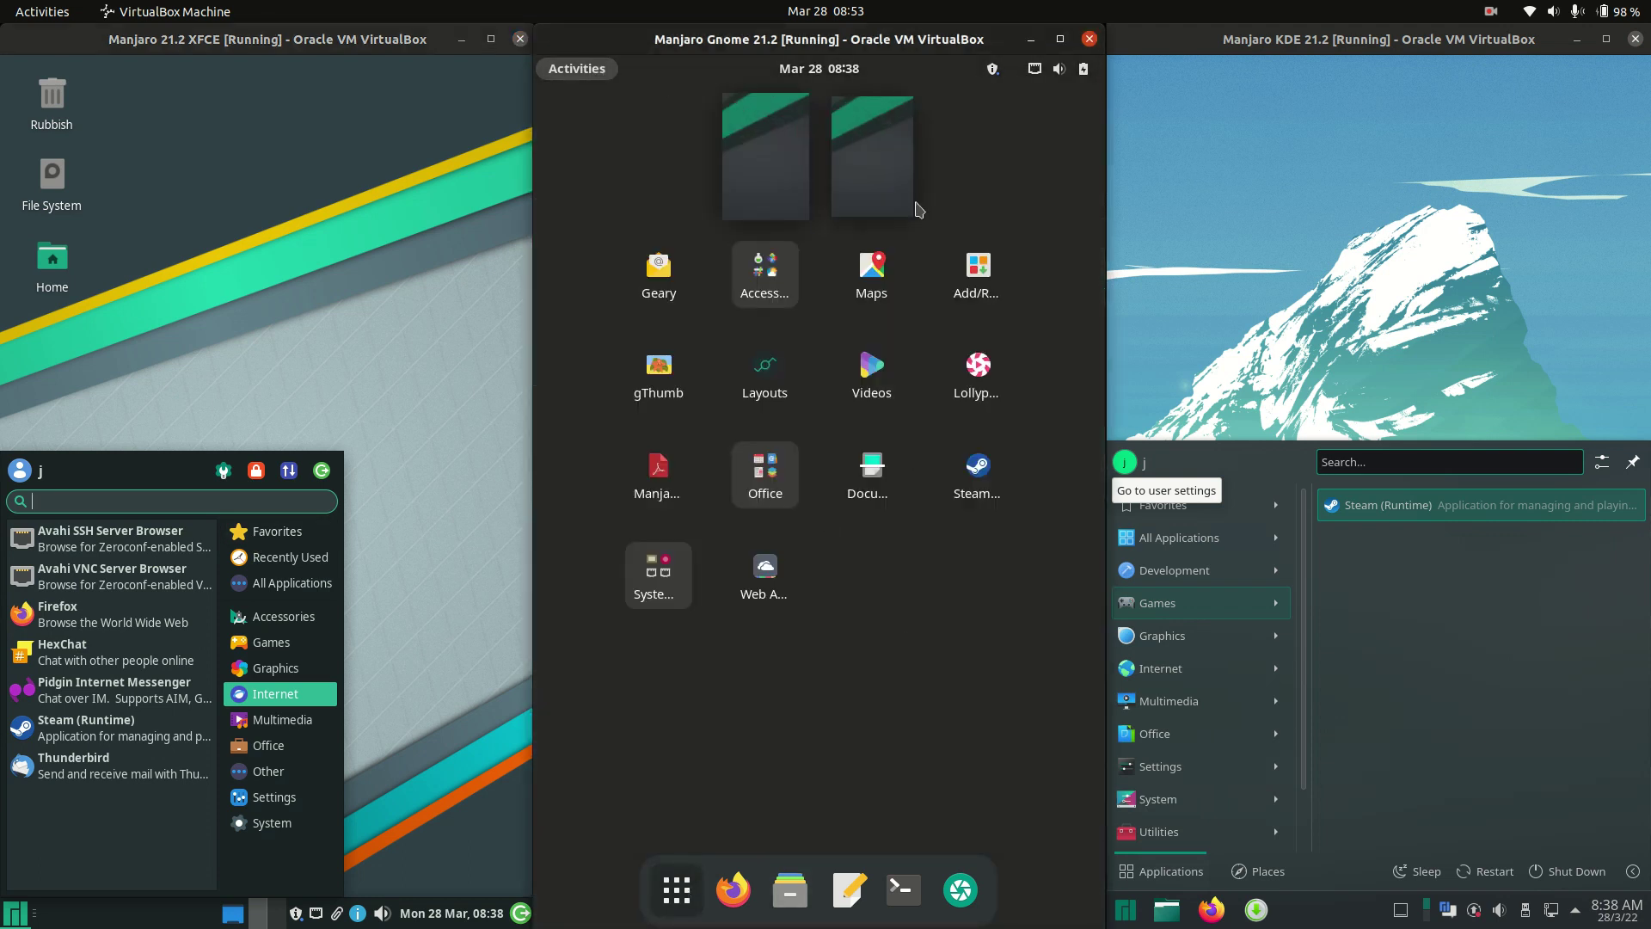
click(682, 903)
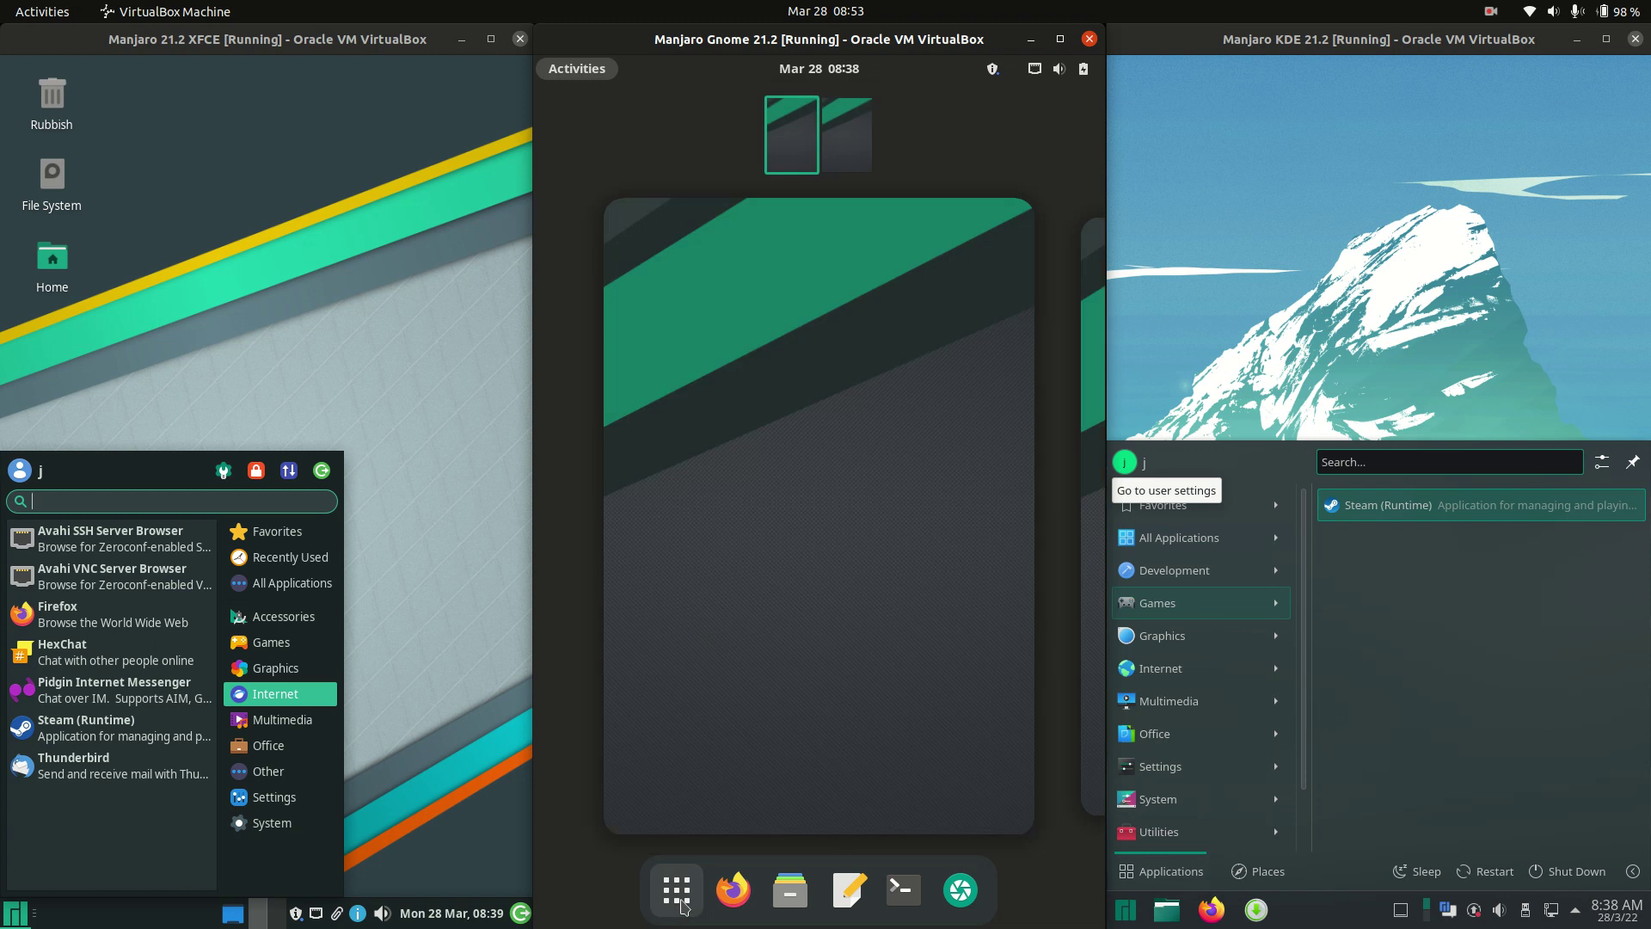
click(682, 903)
text(g)
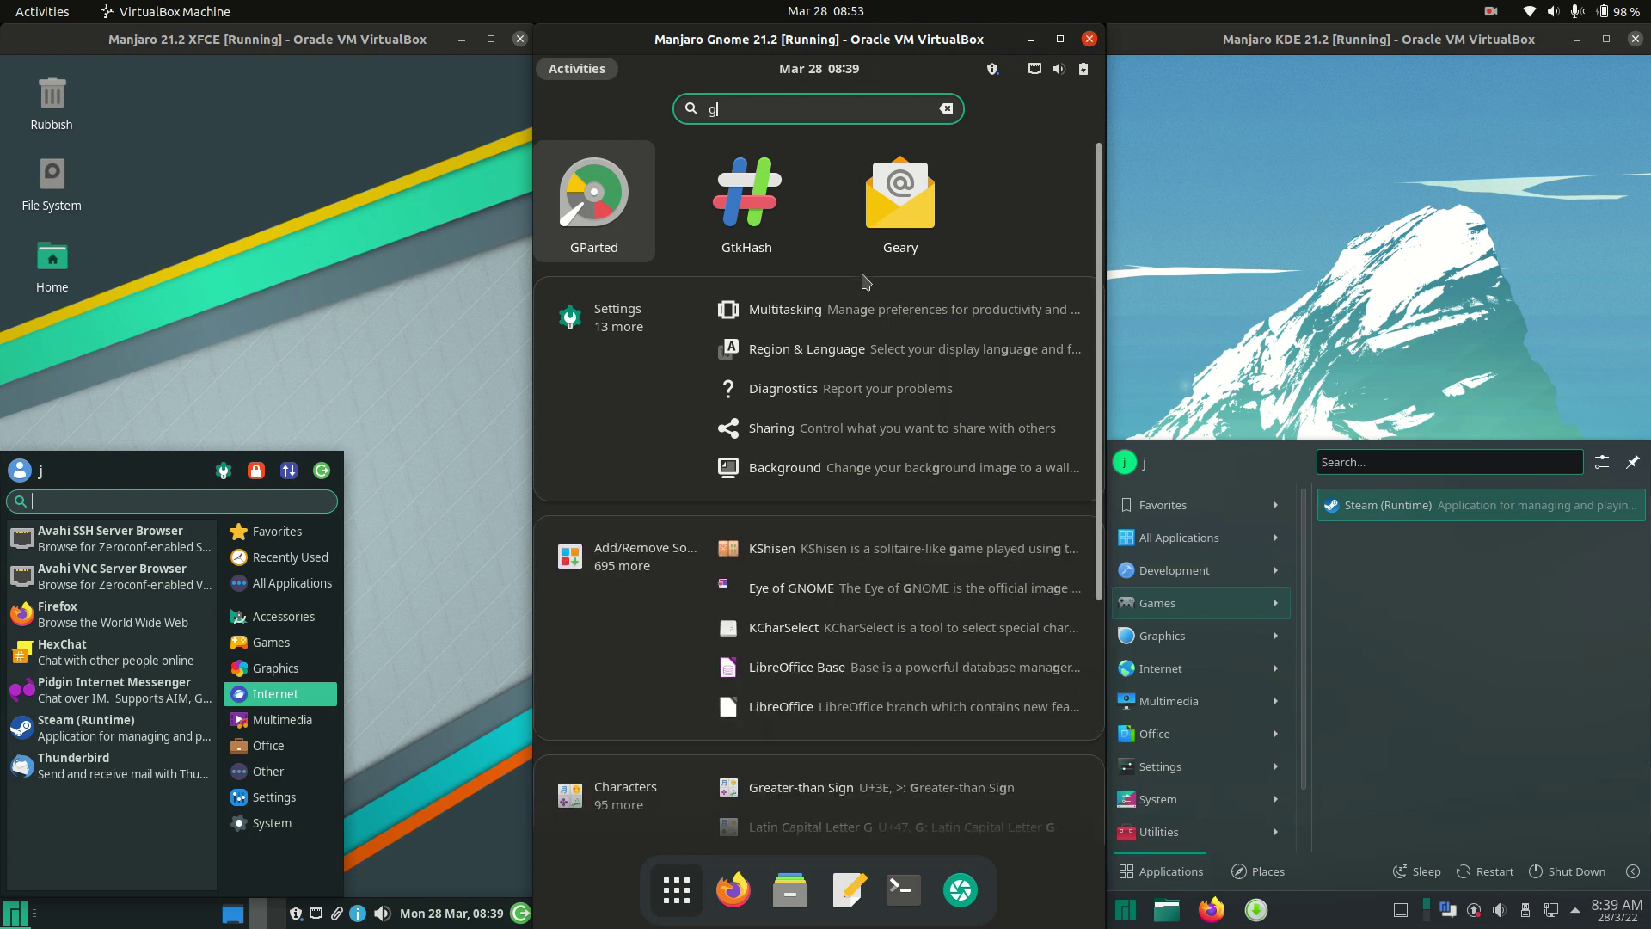
key(Escape)
key(Escape)
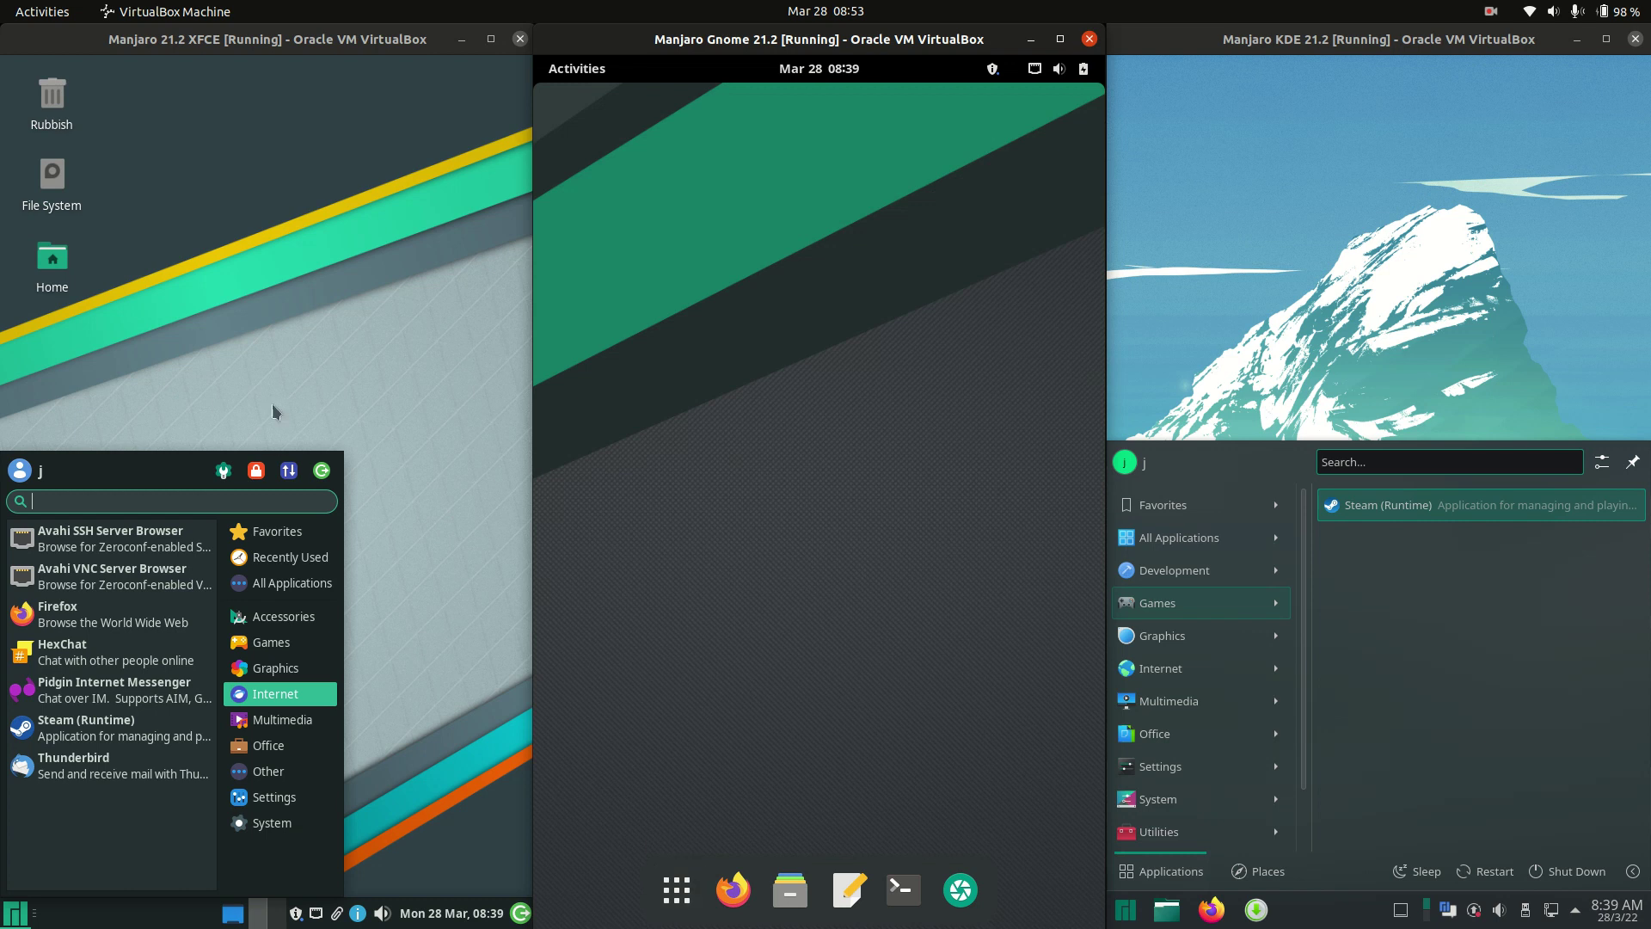
- Close the application menus and open the KDE, GNOME and XFCE desktop context menus
click(309, 309)
click(1290, 308)
right_click(1338, 301)
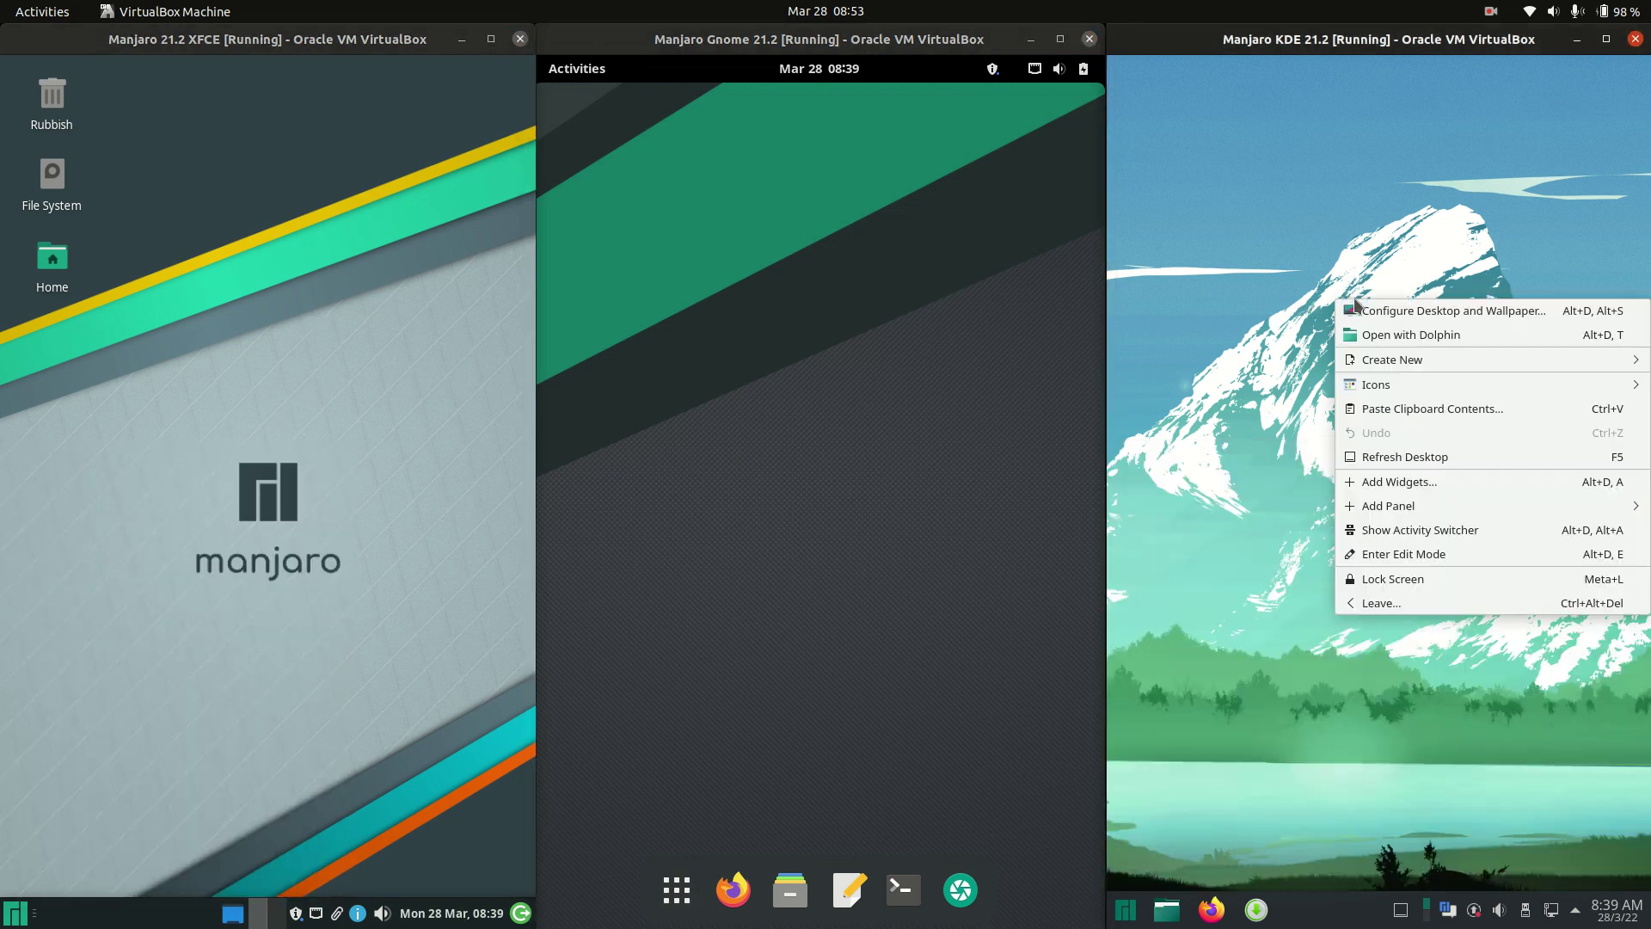
right_click(819, 329)
right_click(153, 292)
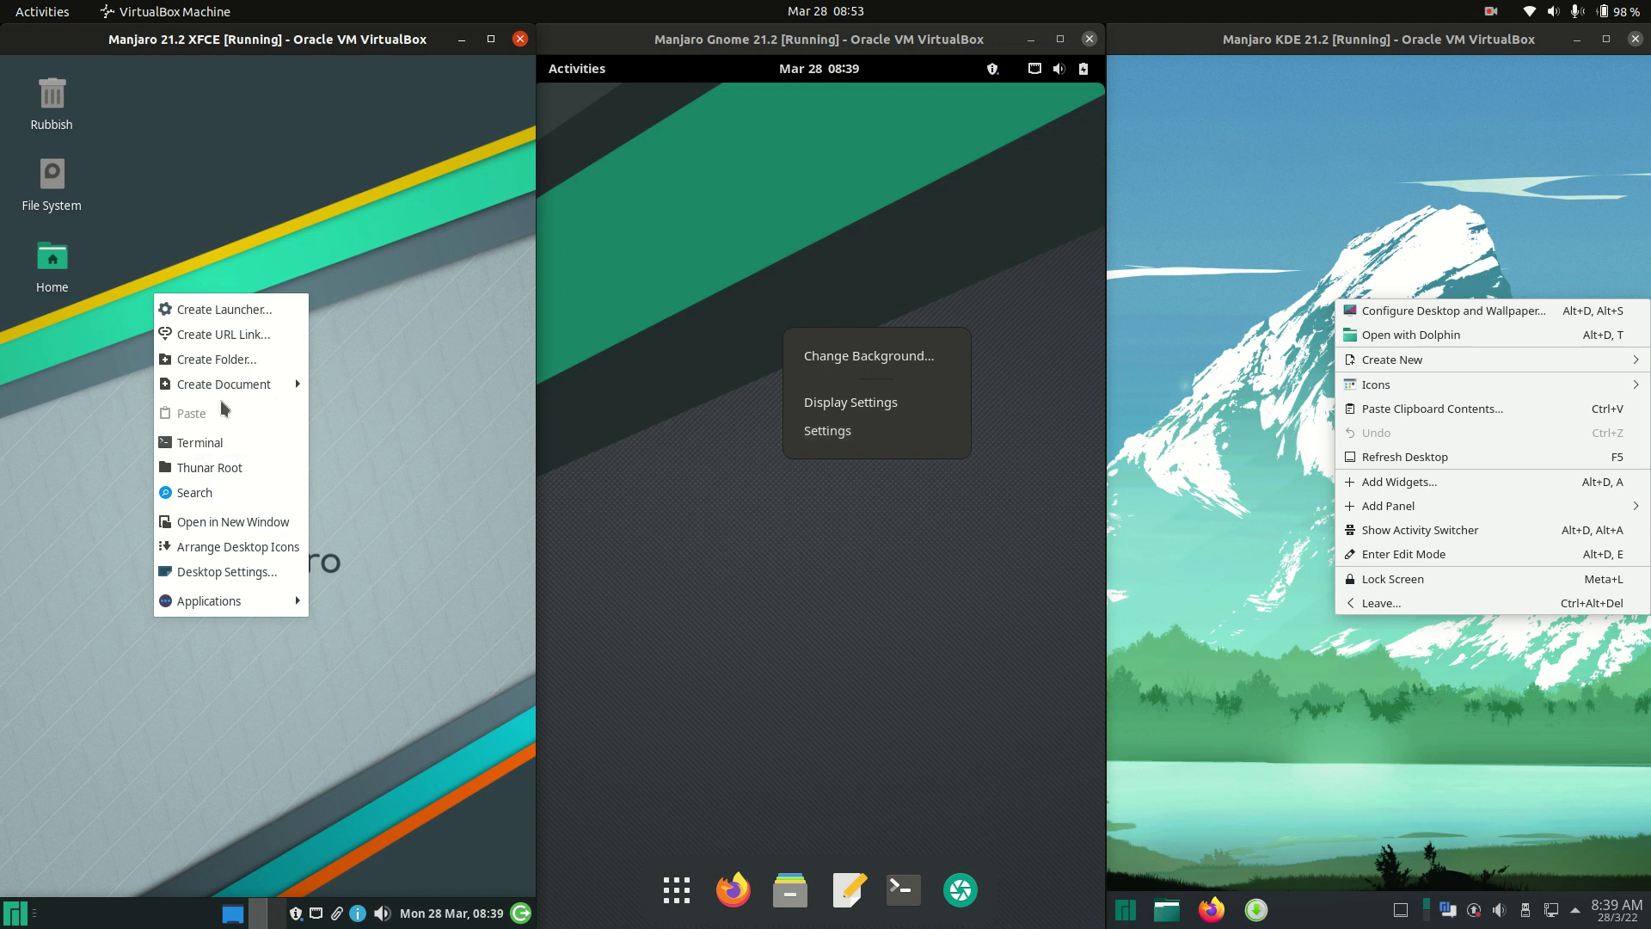
- Open and close a terminal from the XFCE menu, then reopen the context menus, keeping only XFCE's and GNOME's
click(234, 454)
click(524, 65)
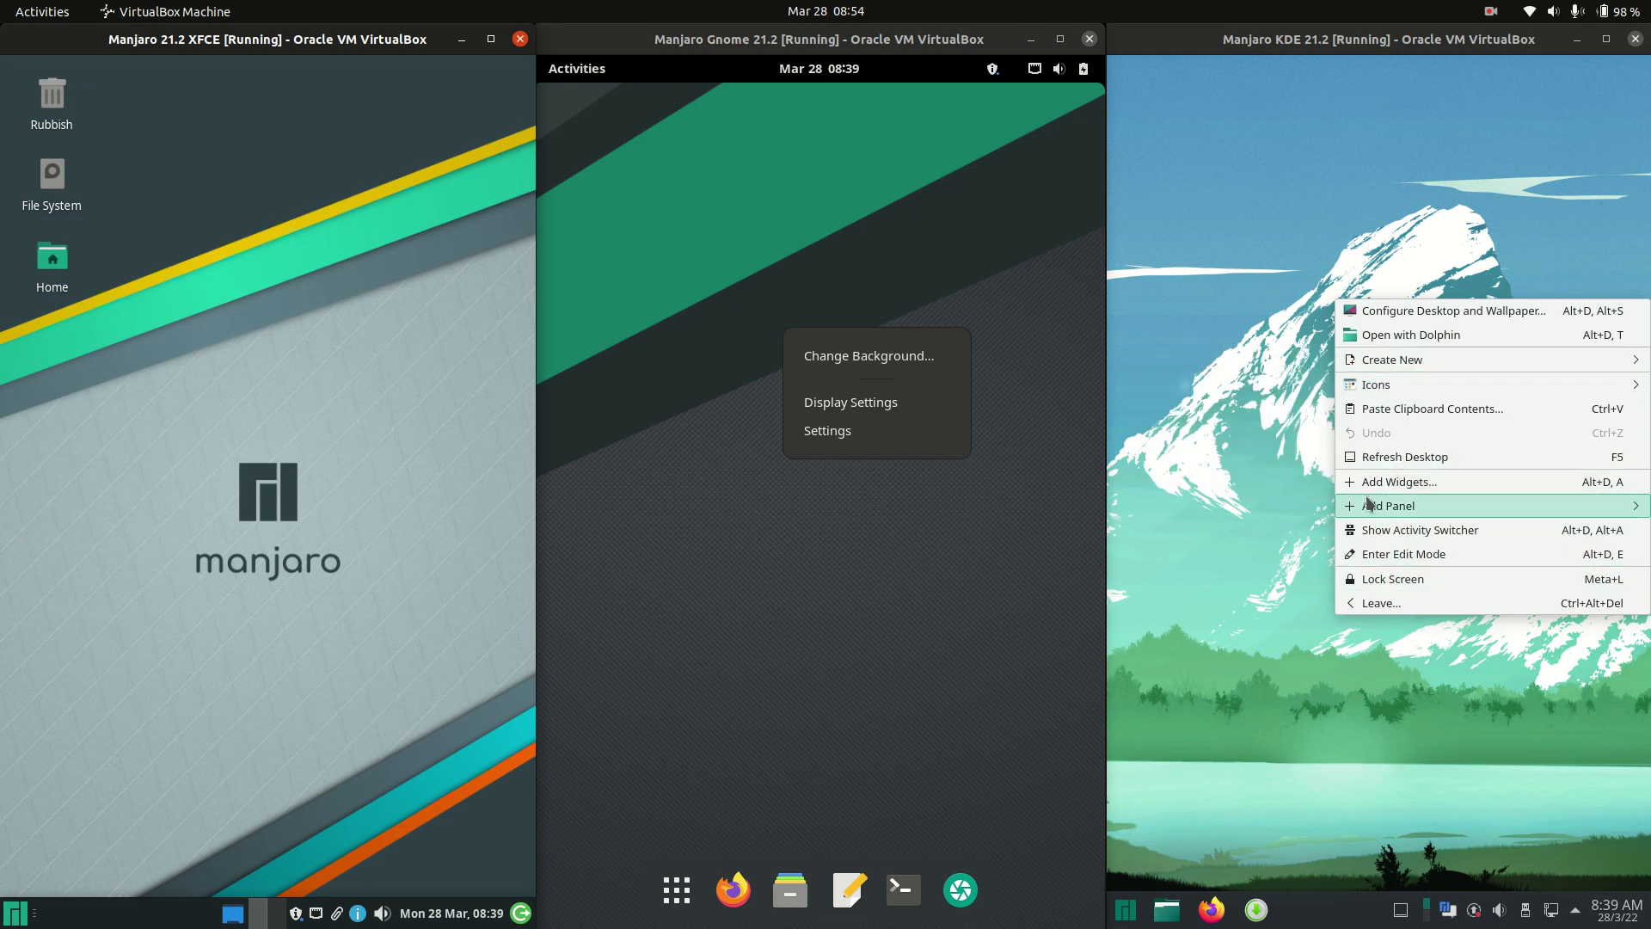
click(1189, 332)
right_click(1270, 270)
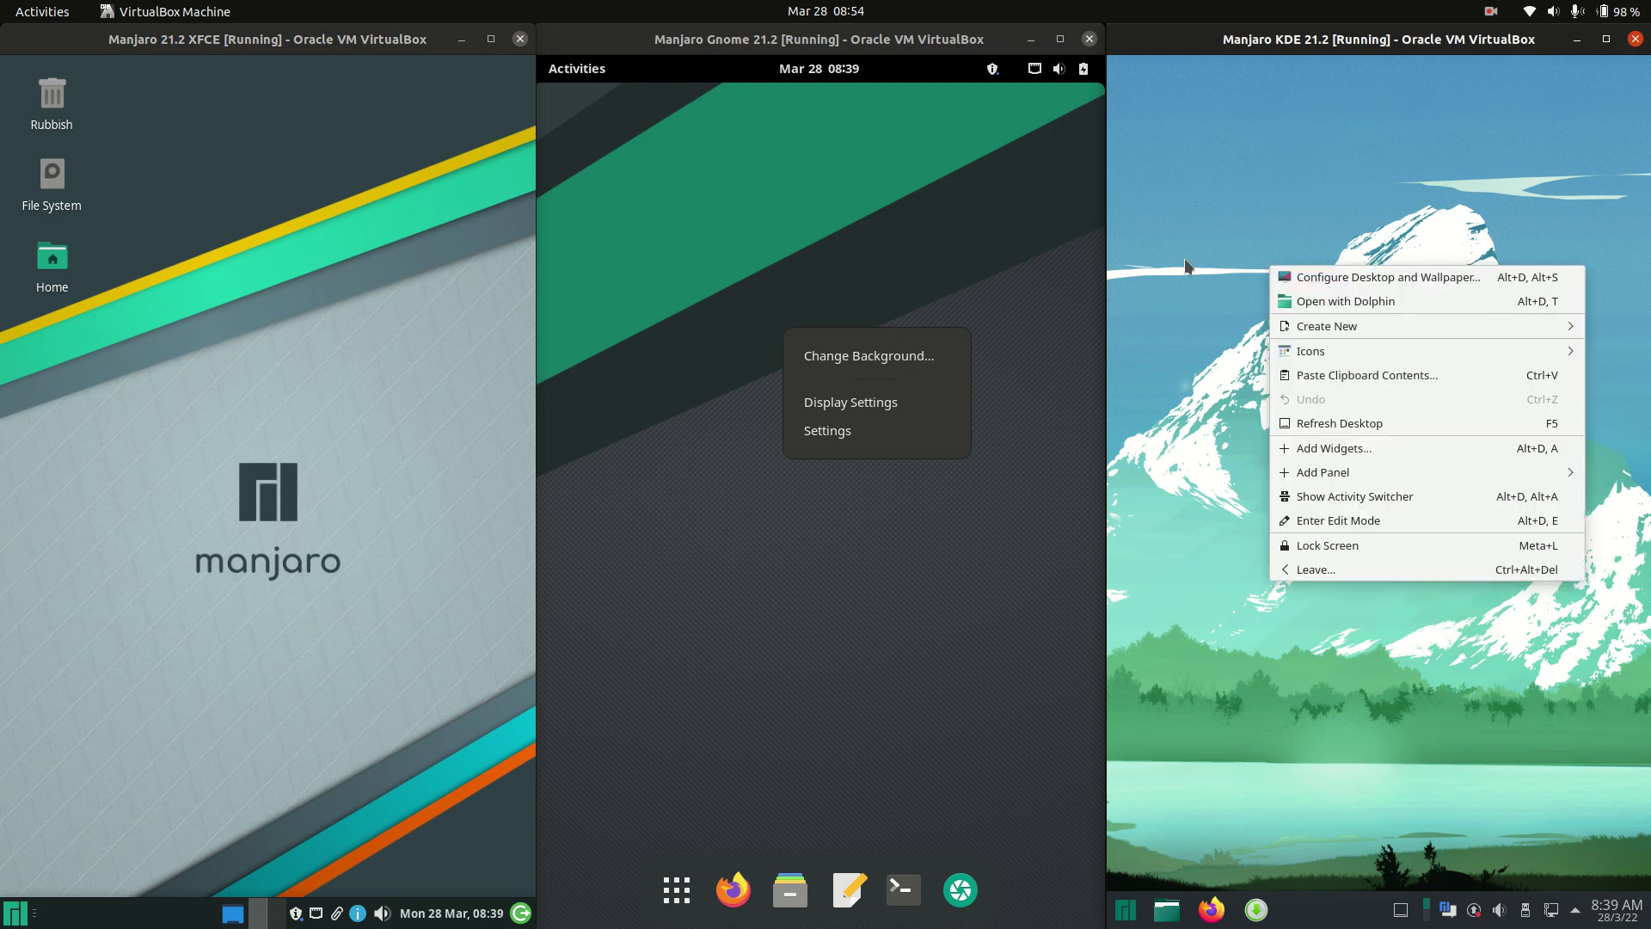
right_click(200, 266)
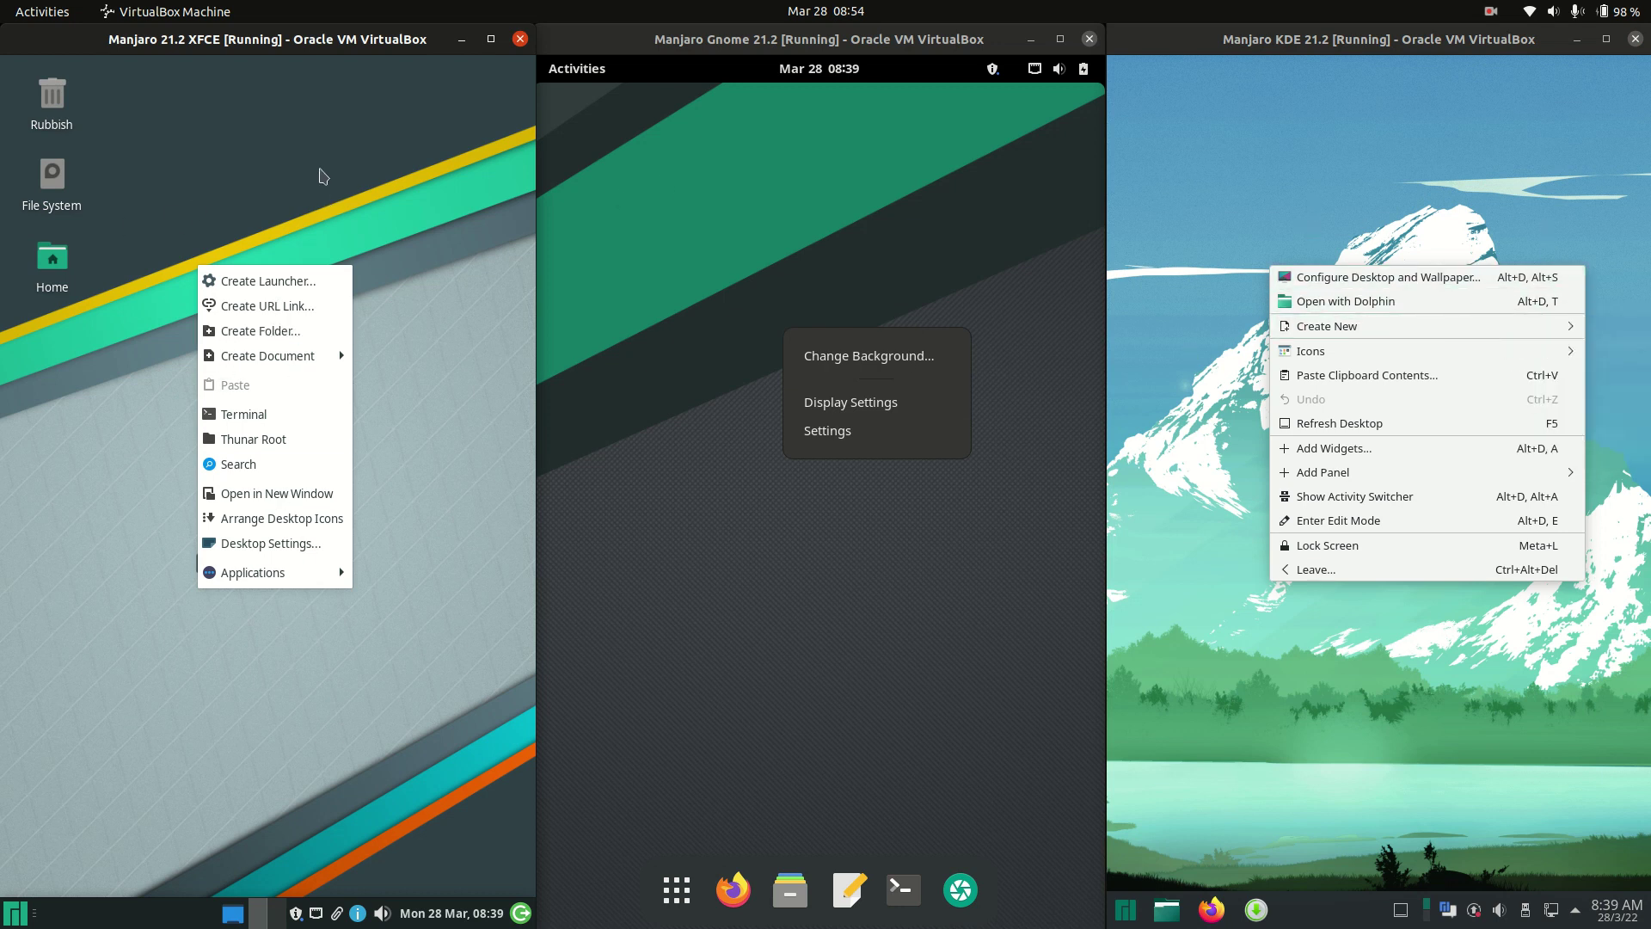
click(1346, 188)
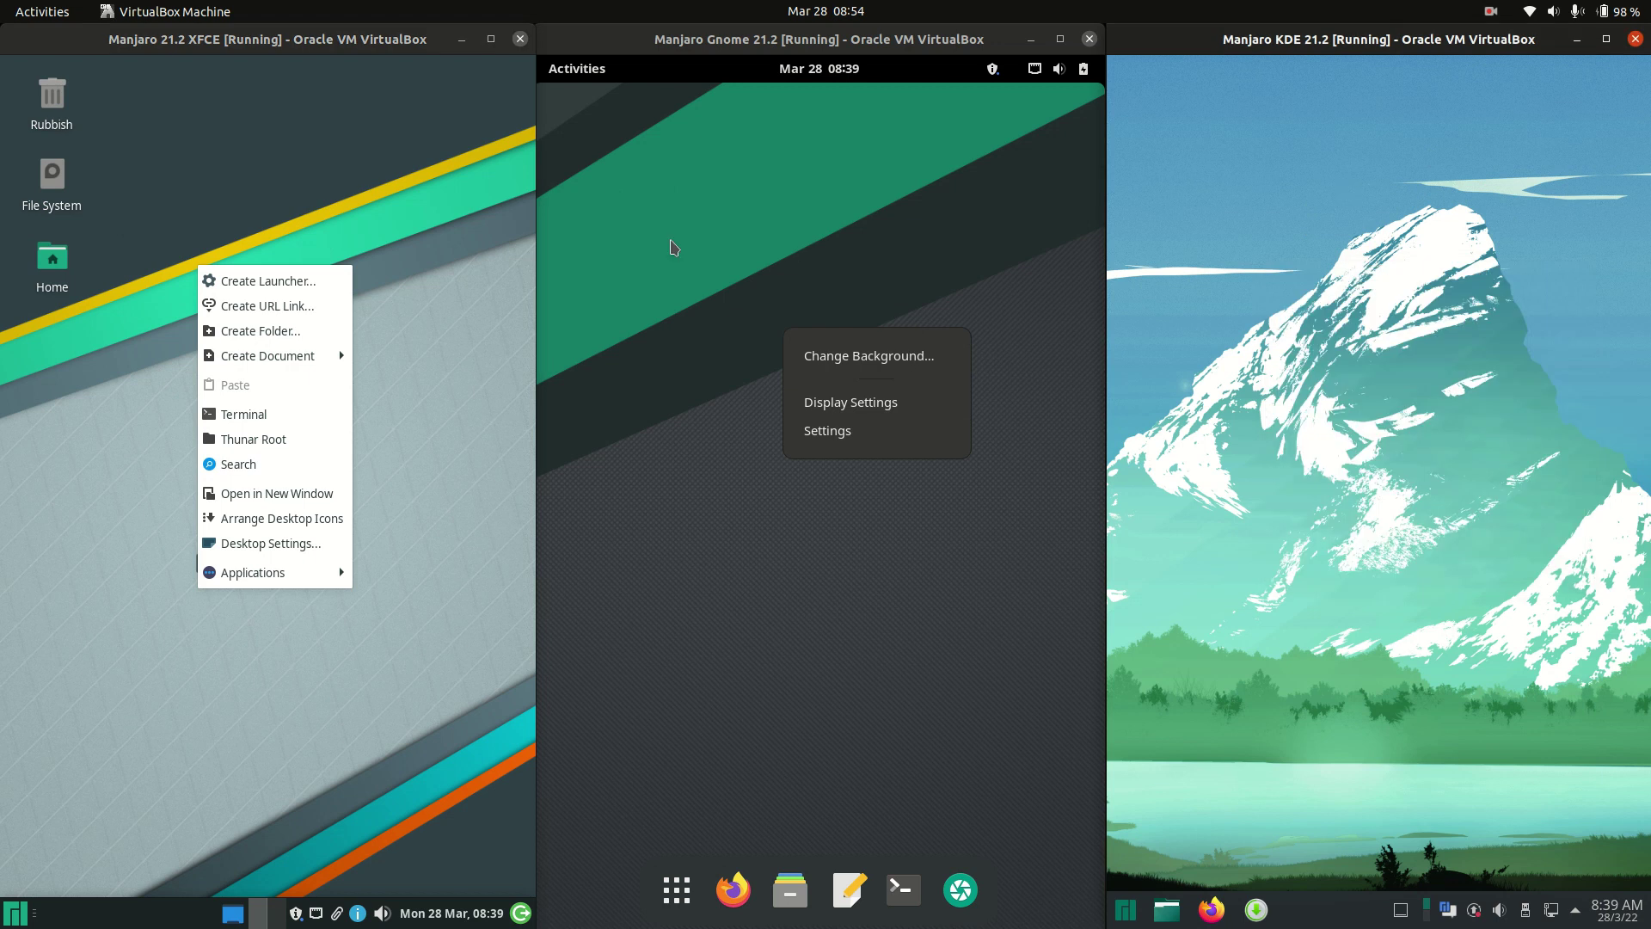
- Close the desktop menus and open Thunar on Home, GNOME Files, and Dolphin
click(674, 248)
click(299, 206)
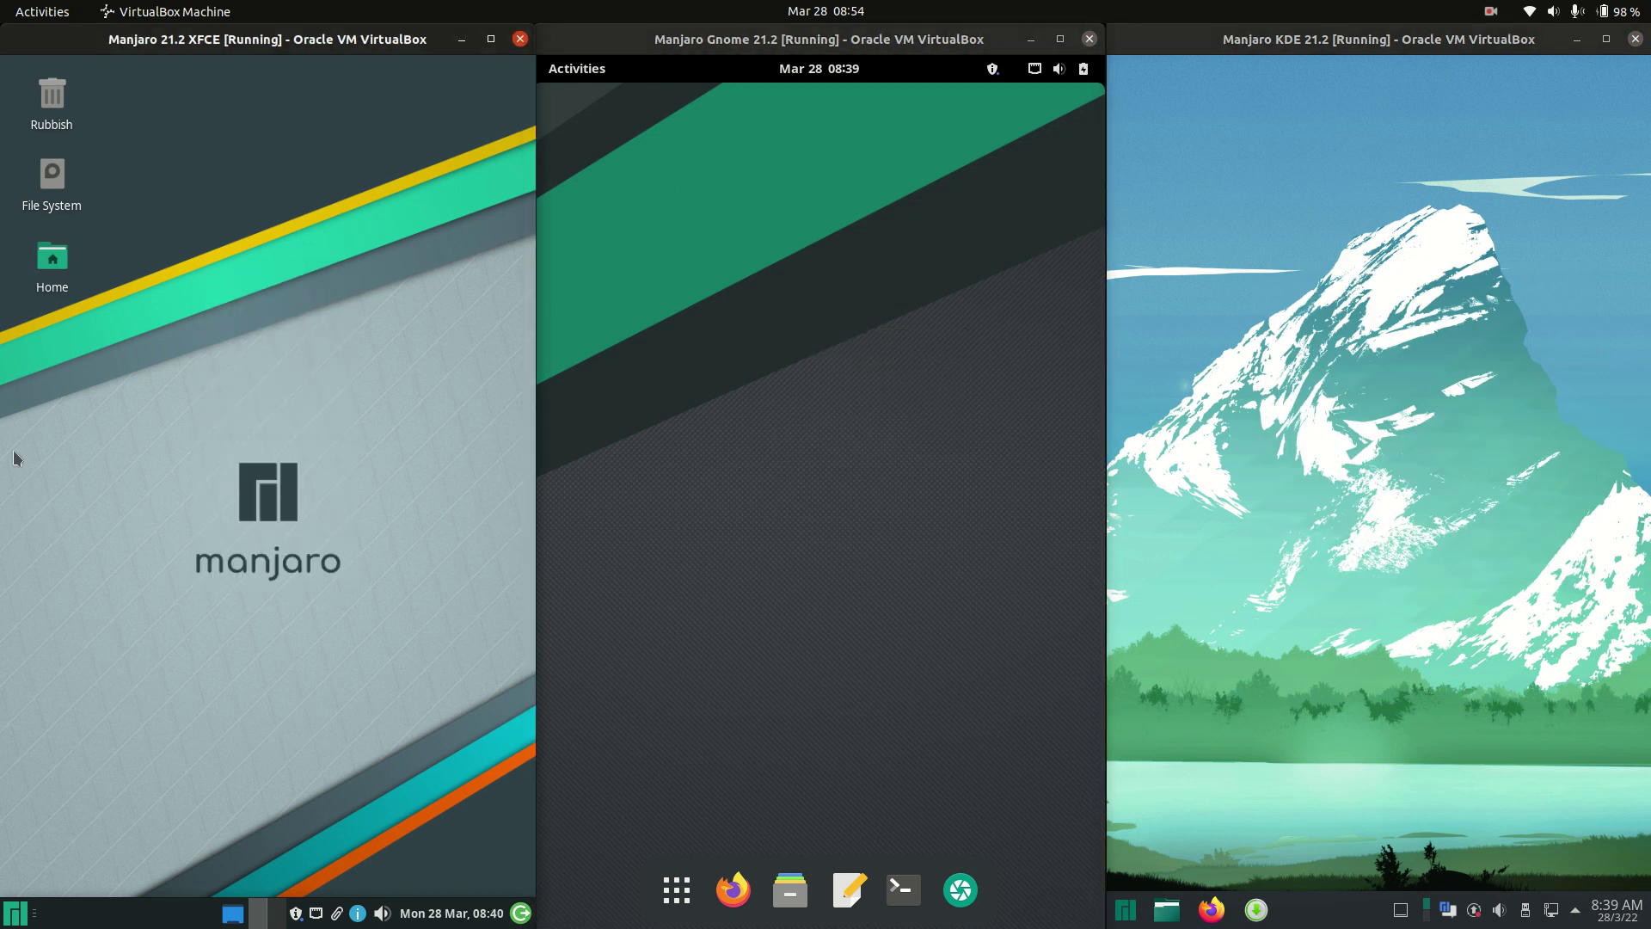
double_click(51, 258)
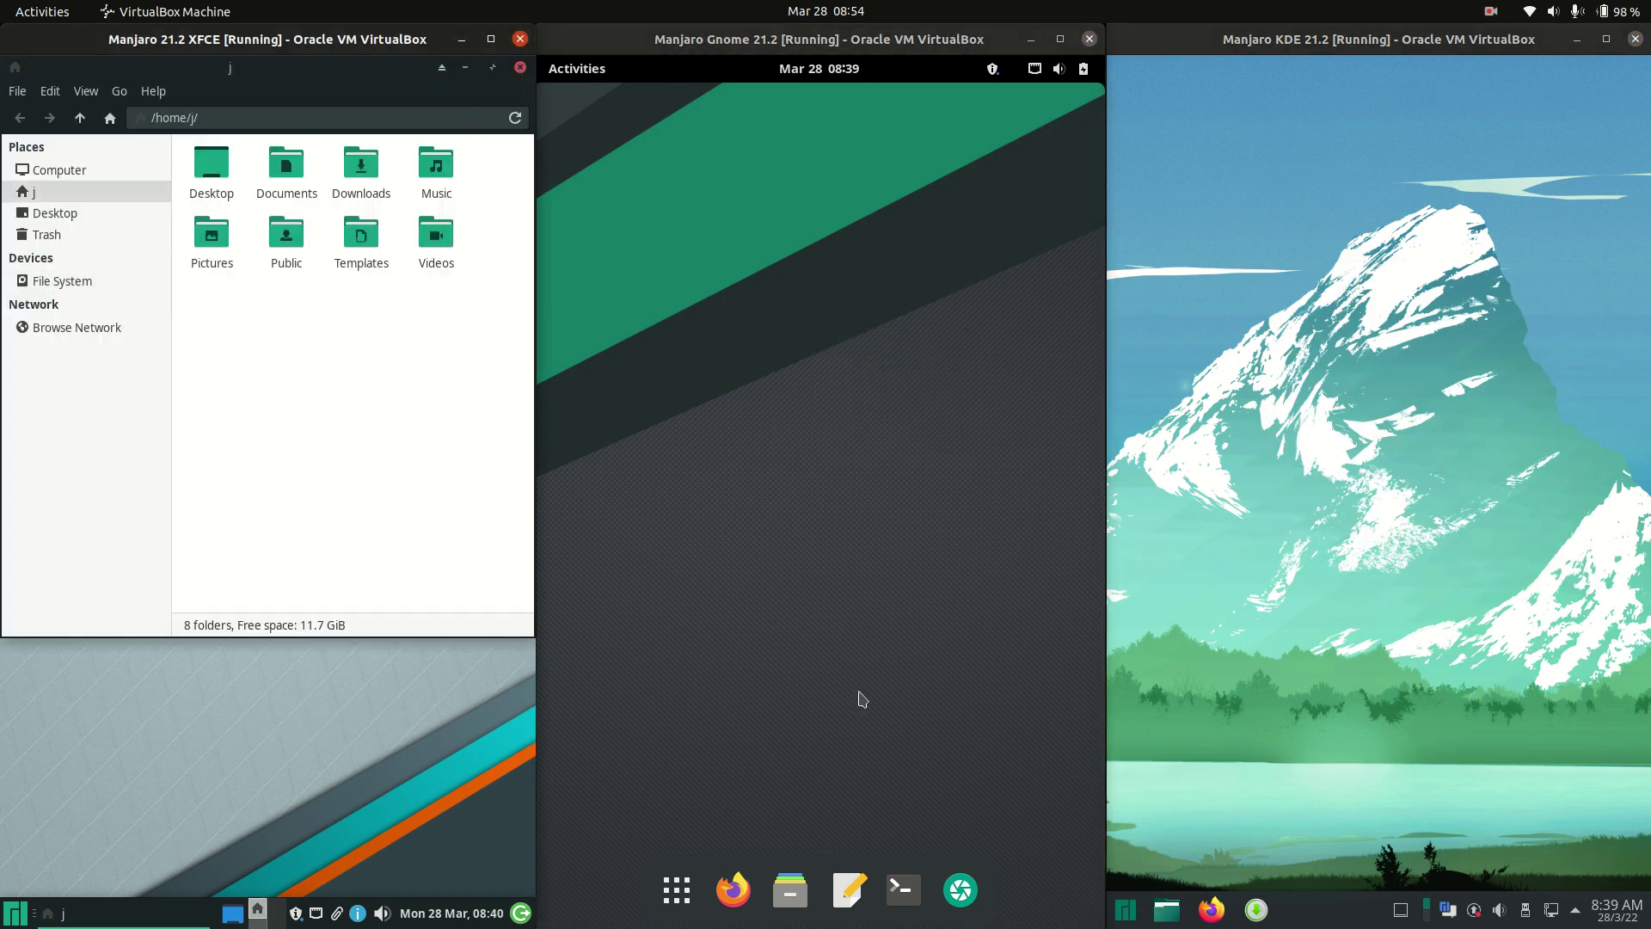
click(676, 890)
click(676, 890)
click(791, 890)
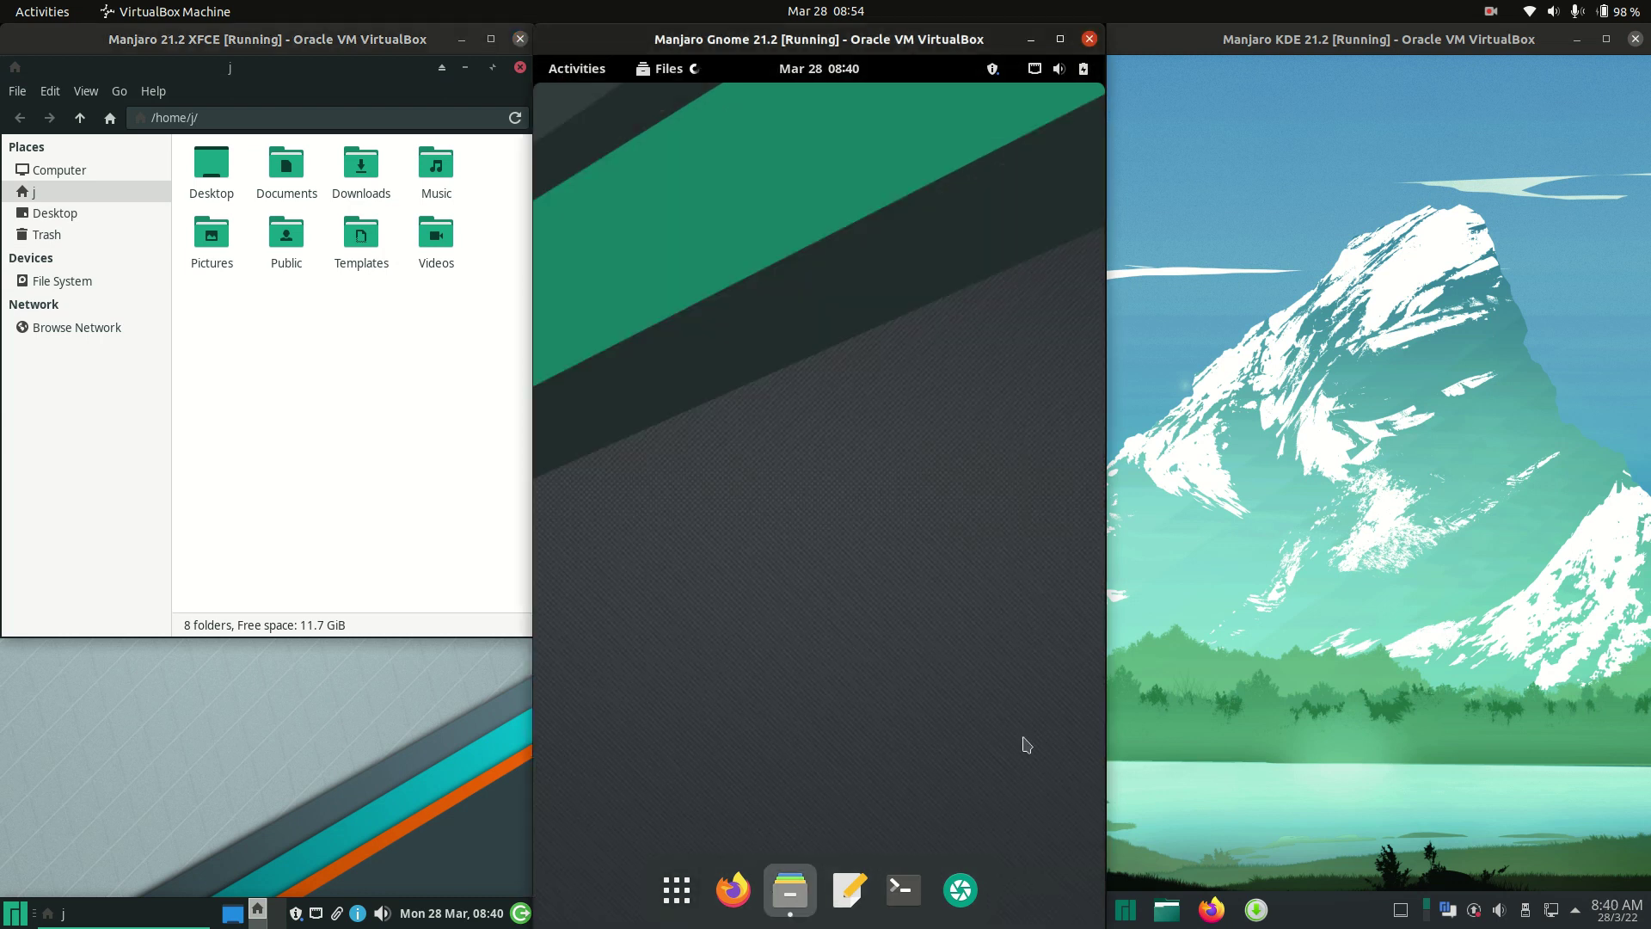
click(1166, 911)
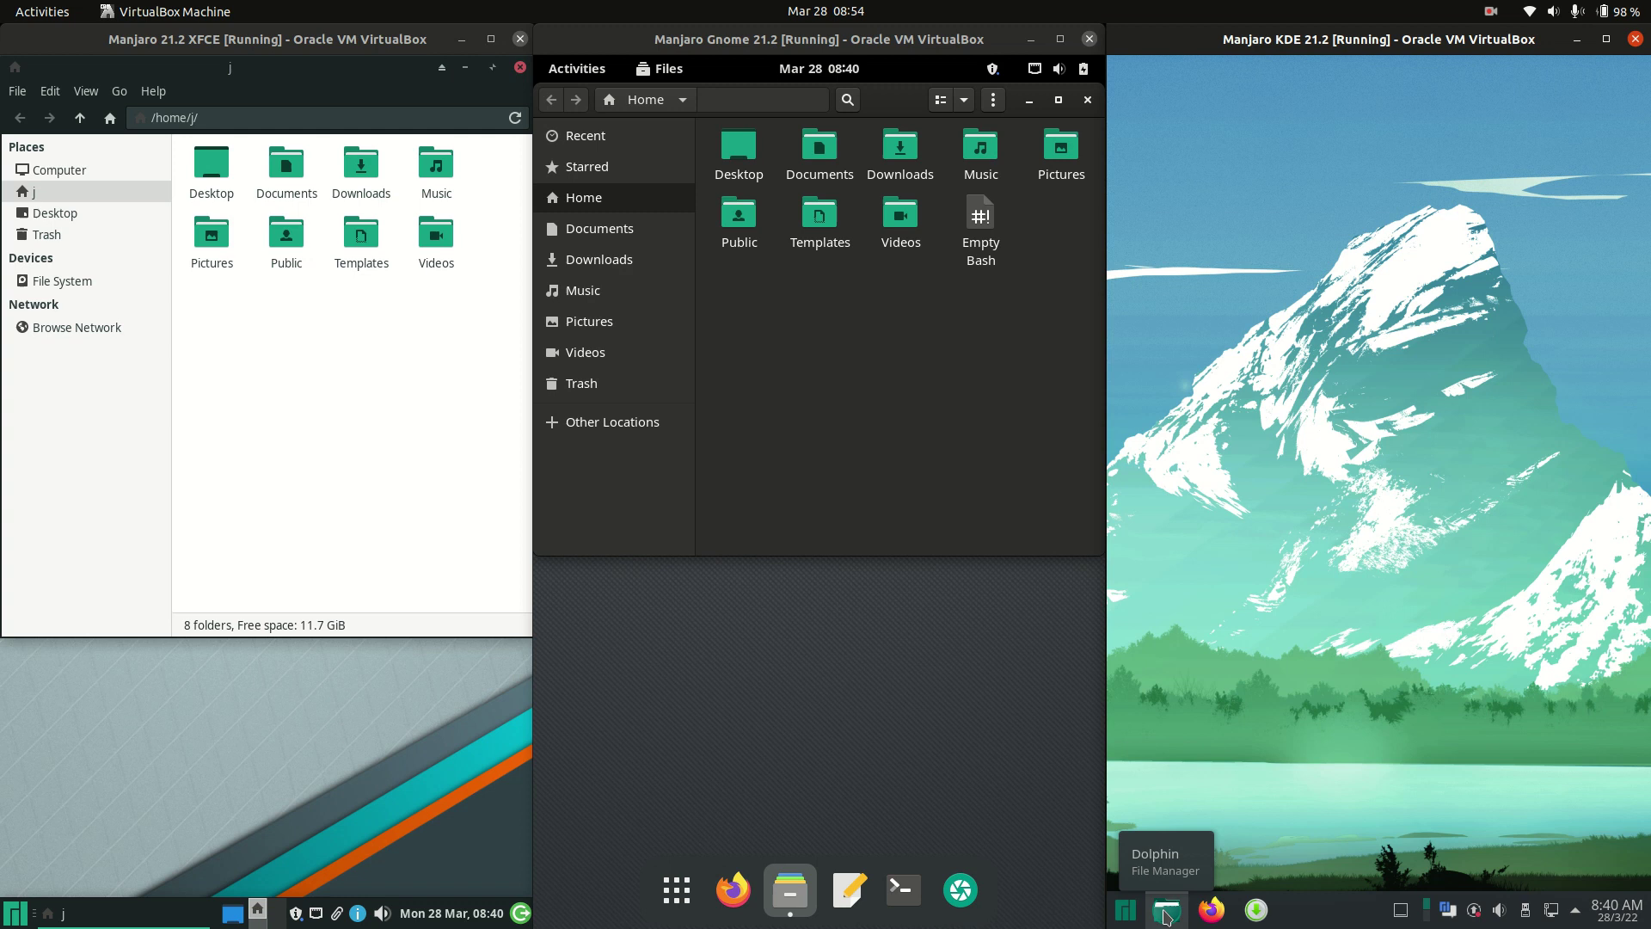
- Resize Dolphin, close its missing-folder tab, and reposition all three file manager windows
drag(1267, 71, 1295, 129)
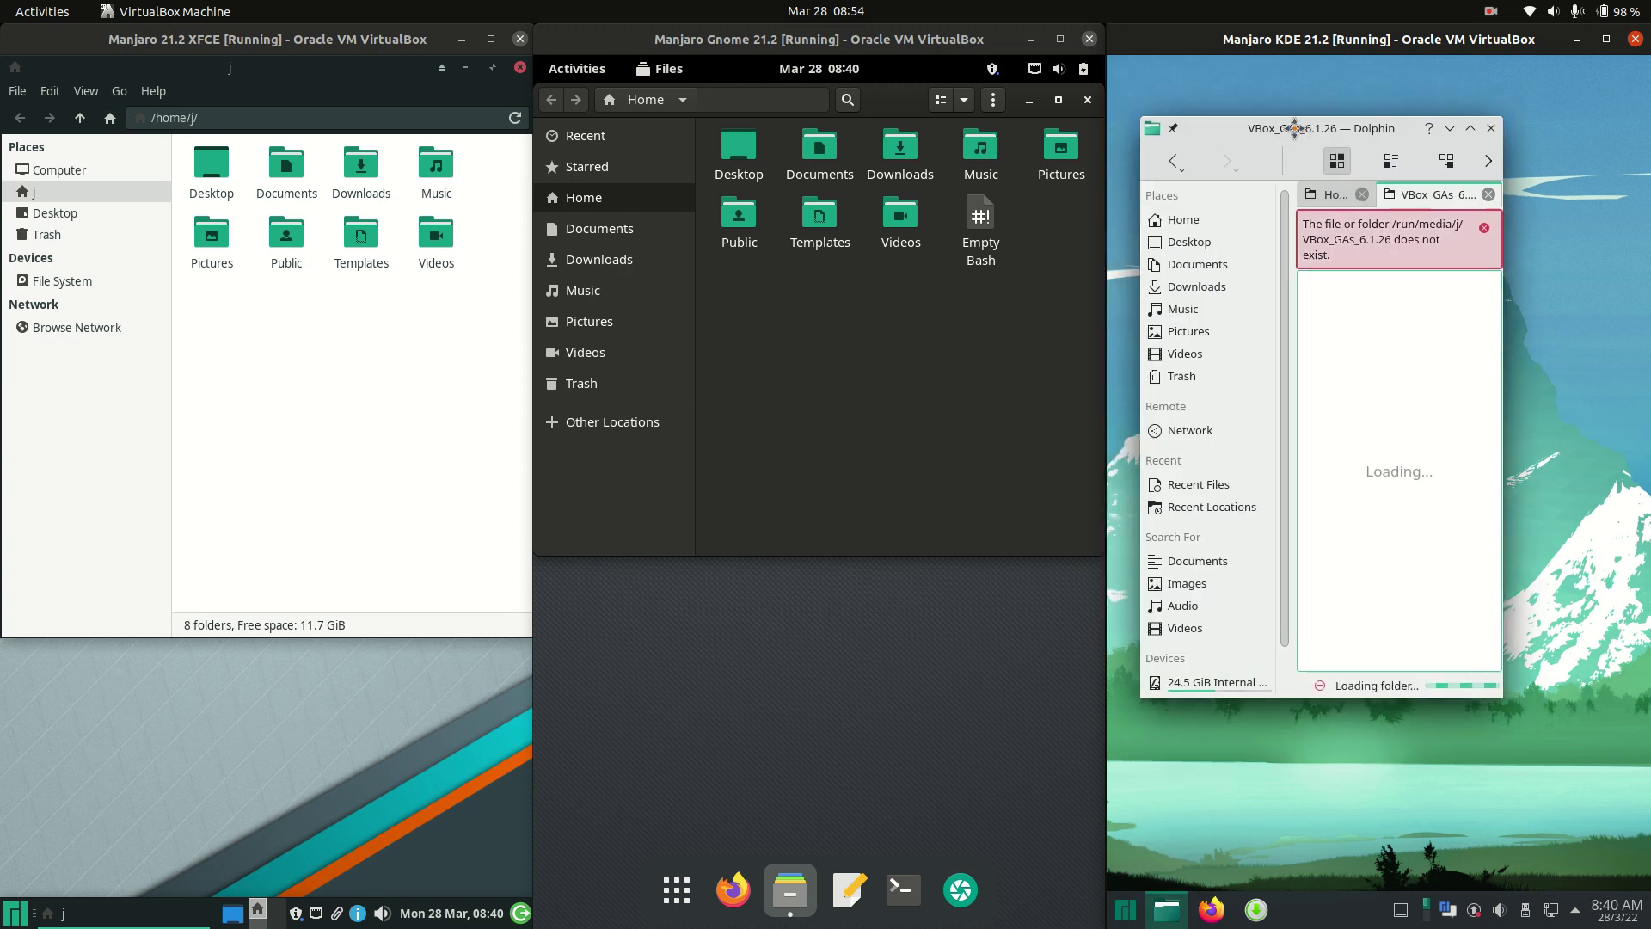
click(1488, 194)
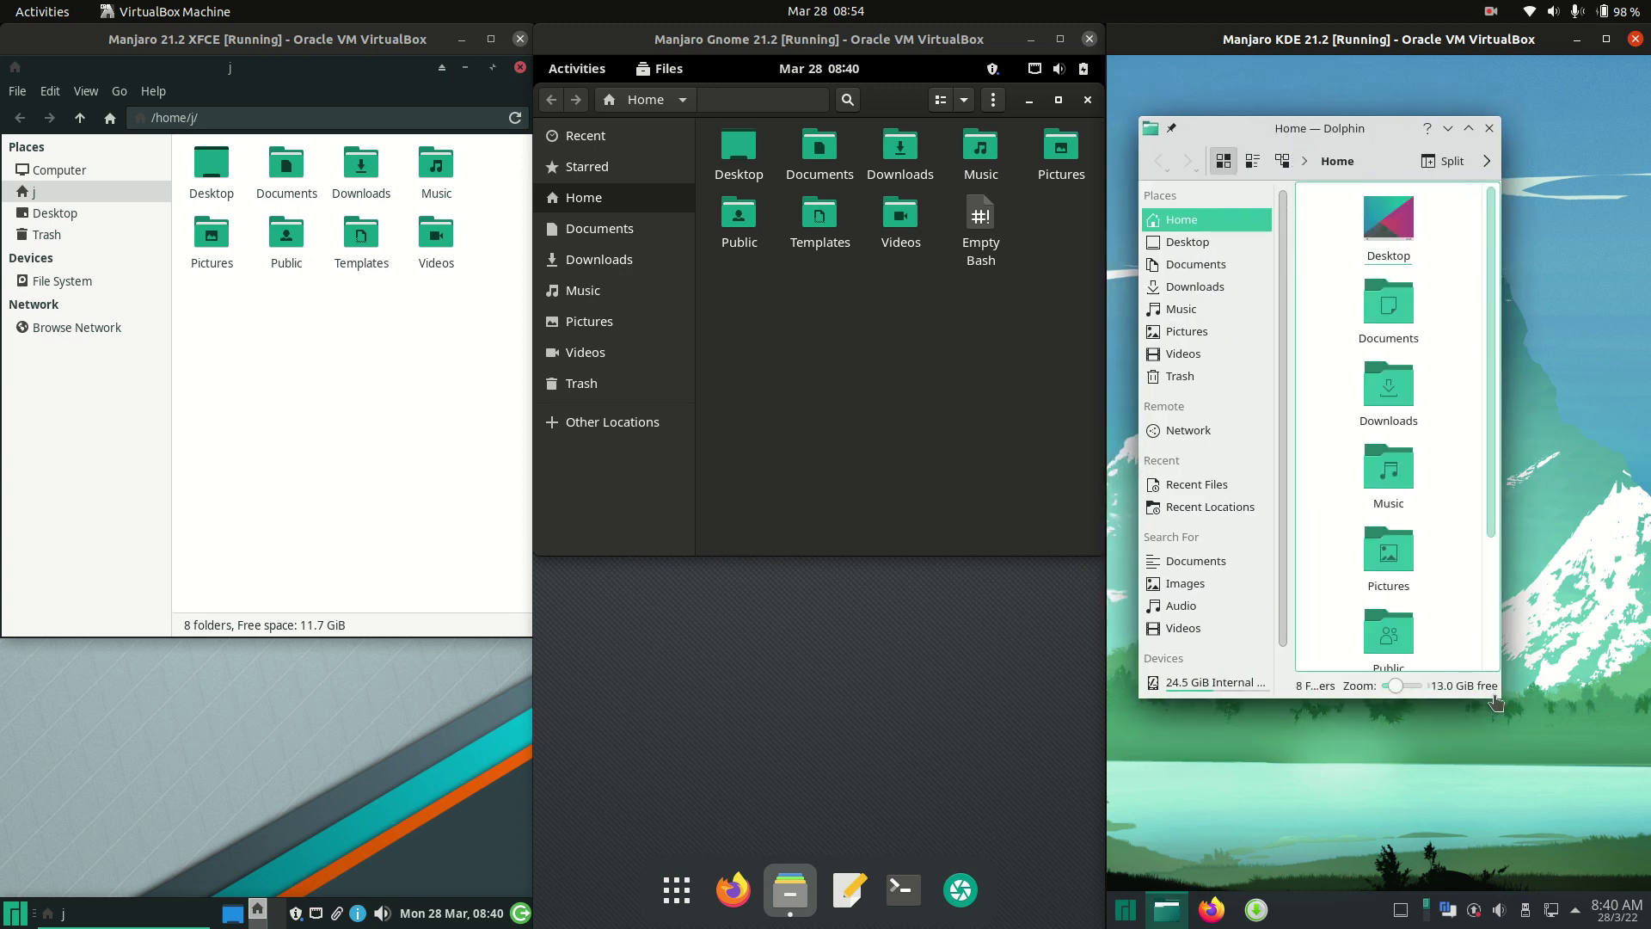
drag(1500, 701, 1625, 713)
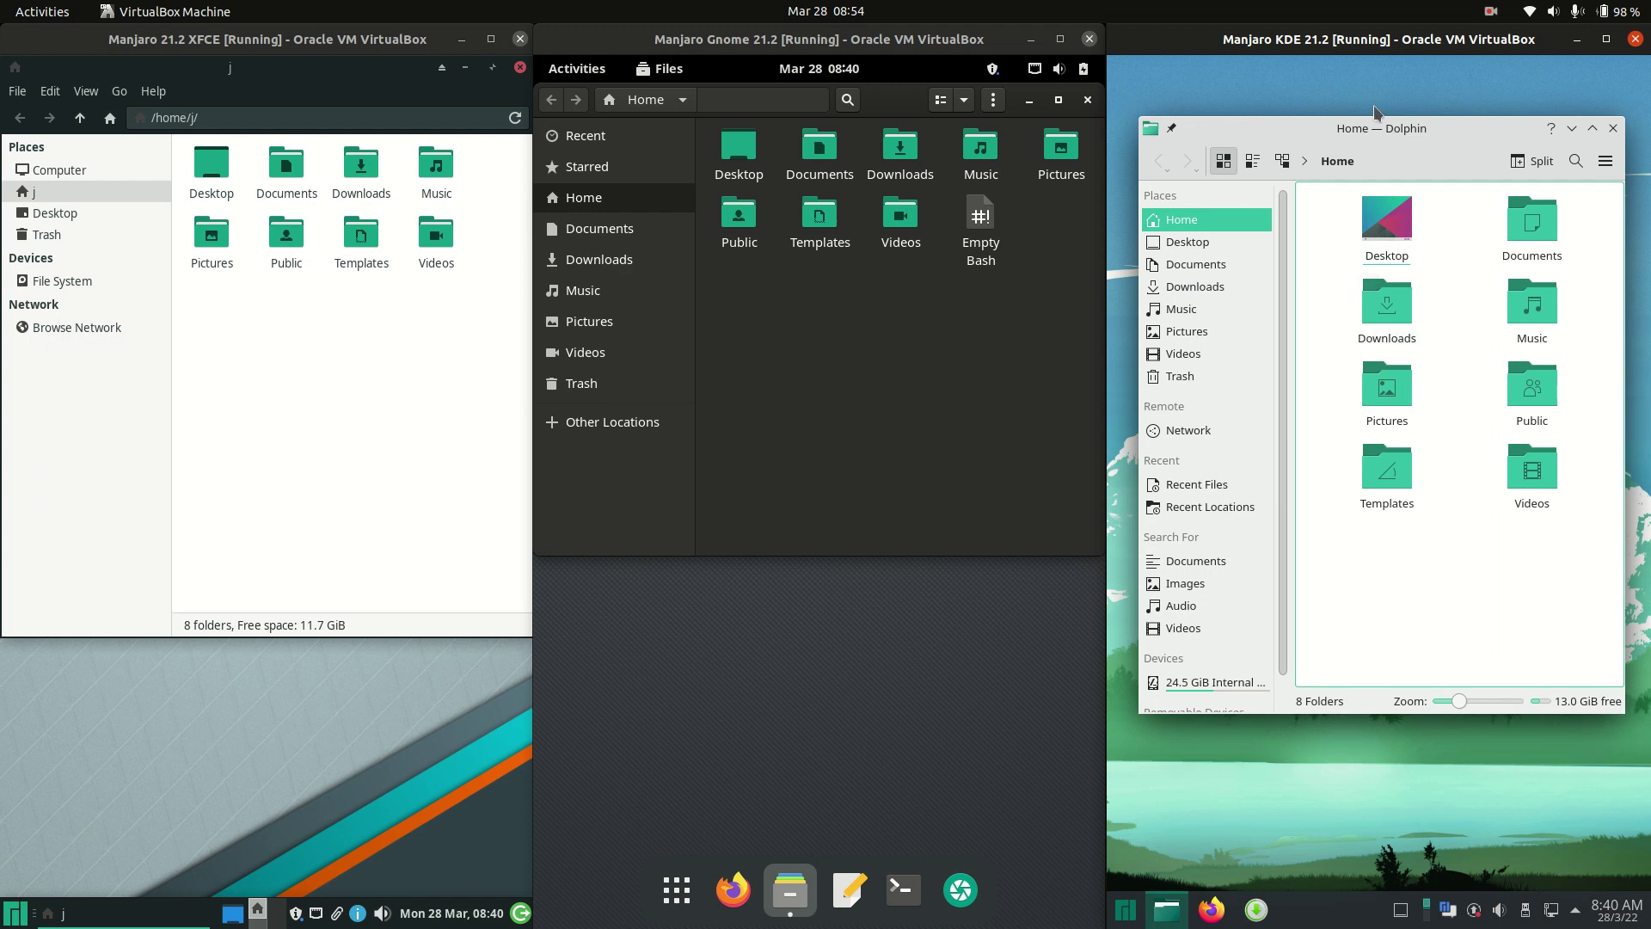
drag(1377, 116, 1391, 190)
drag(878, 108, 893, 219)
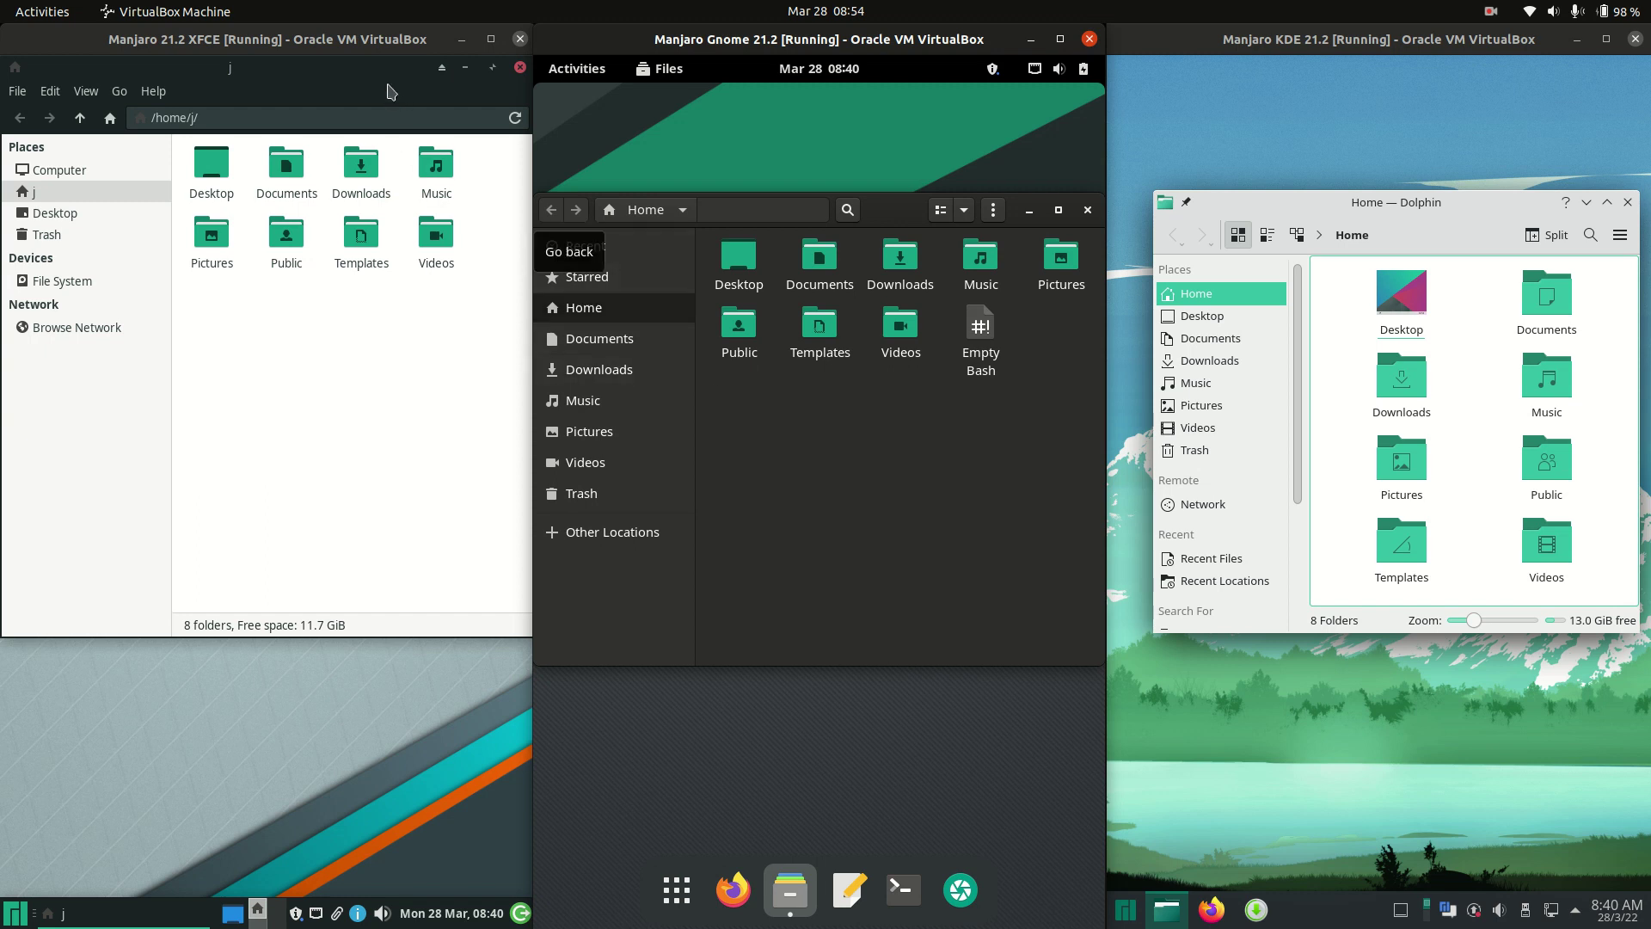
drag(469, 86, 279, 193)
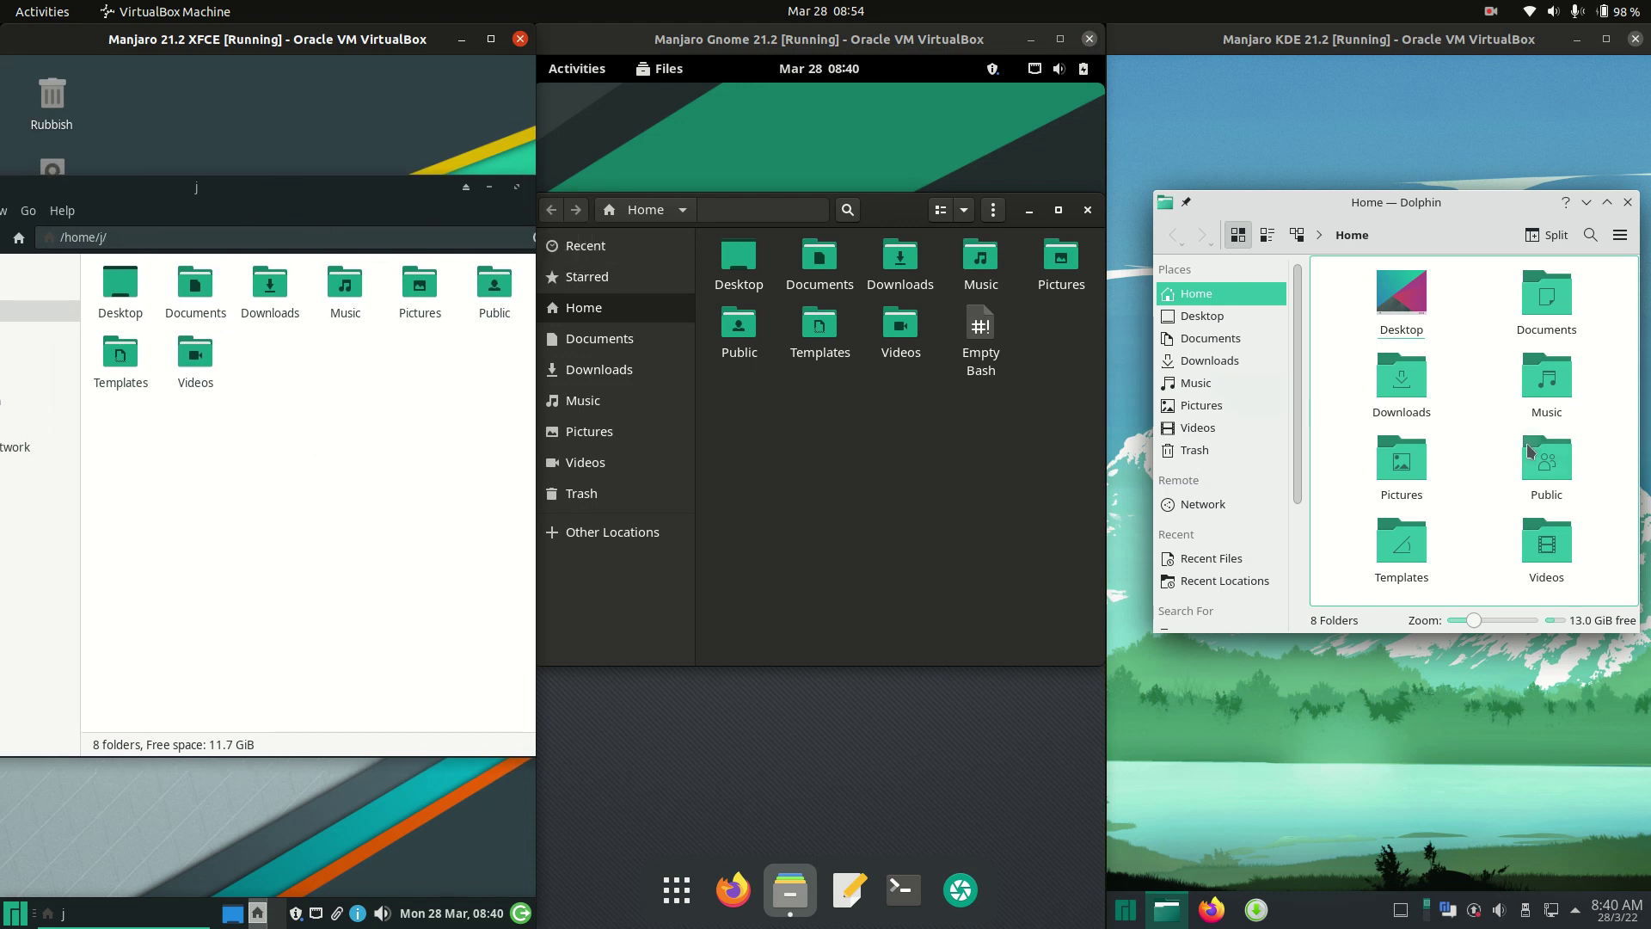
mouse_move(1376, 211)
mouse_down()
mouse_move(1348, 183)
mouse_move(1354, 224)
mouse_move(1388, 229)
mouse_up()
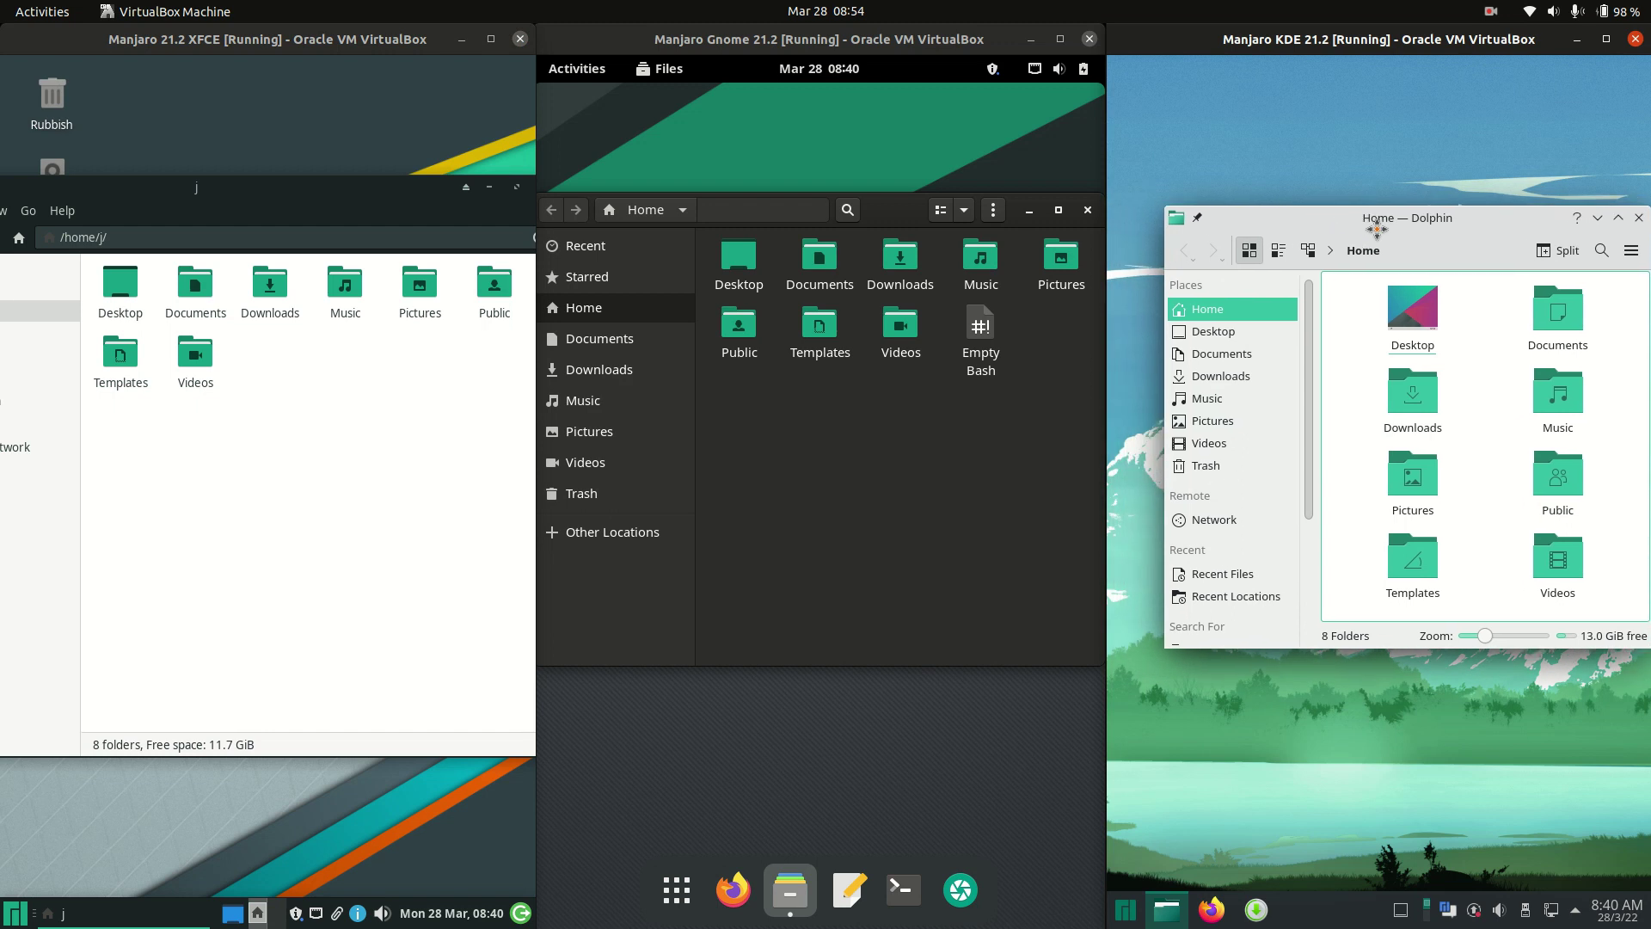
drag(905, 217, 901, 238)
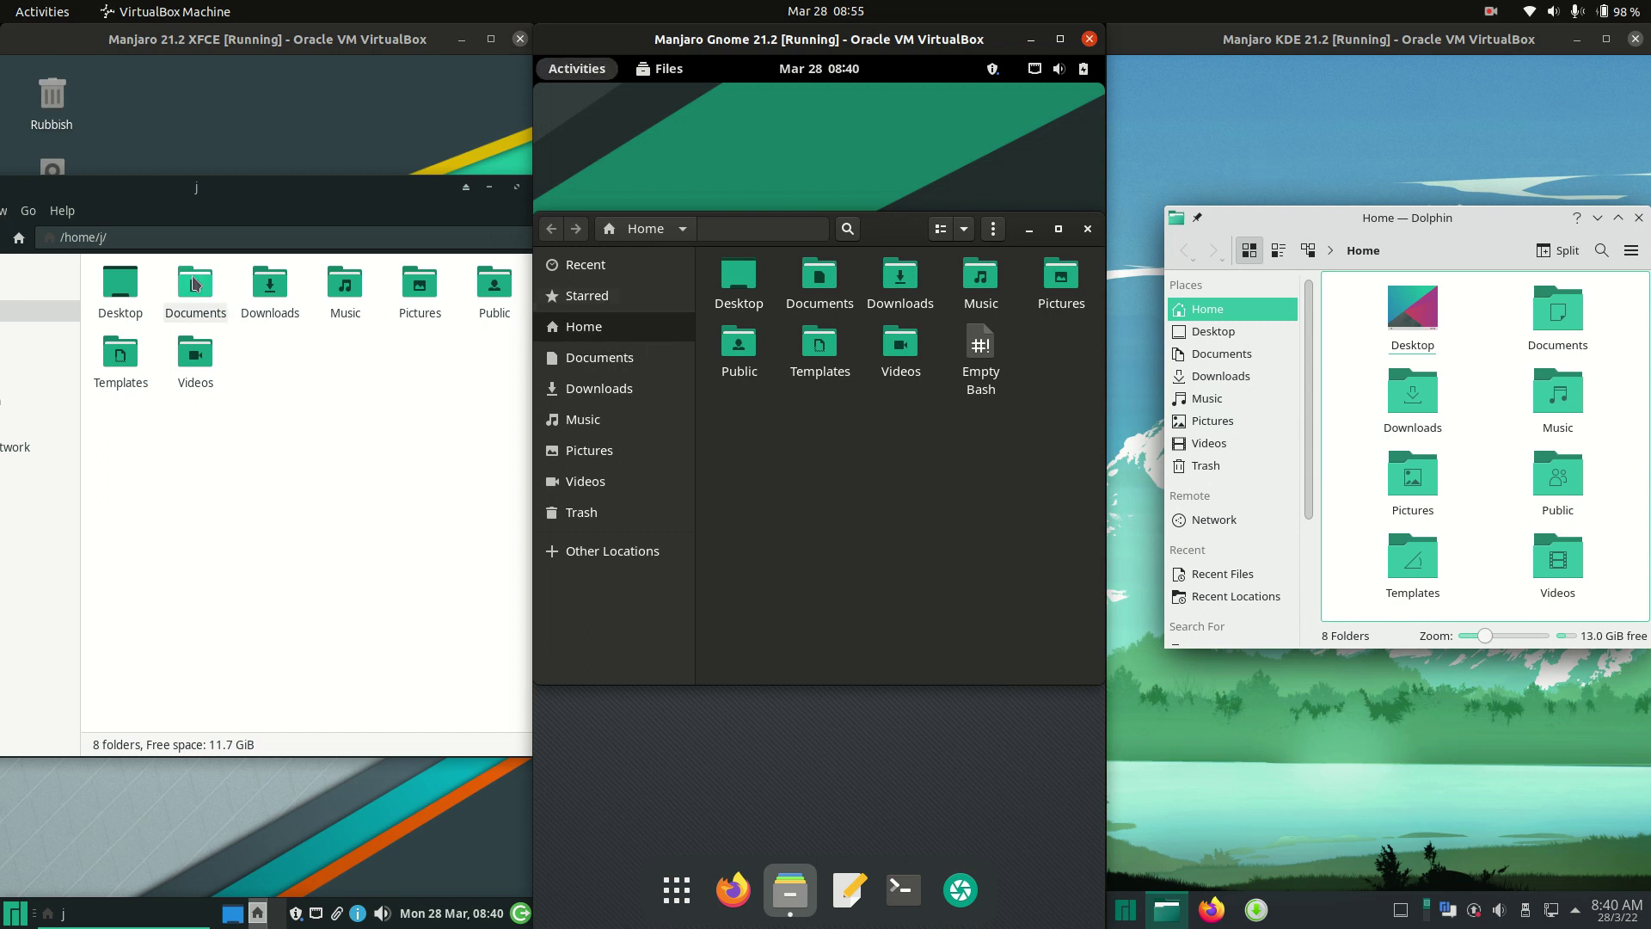
drag(241, 189, 343, 241)
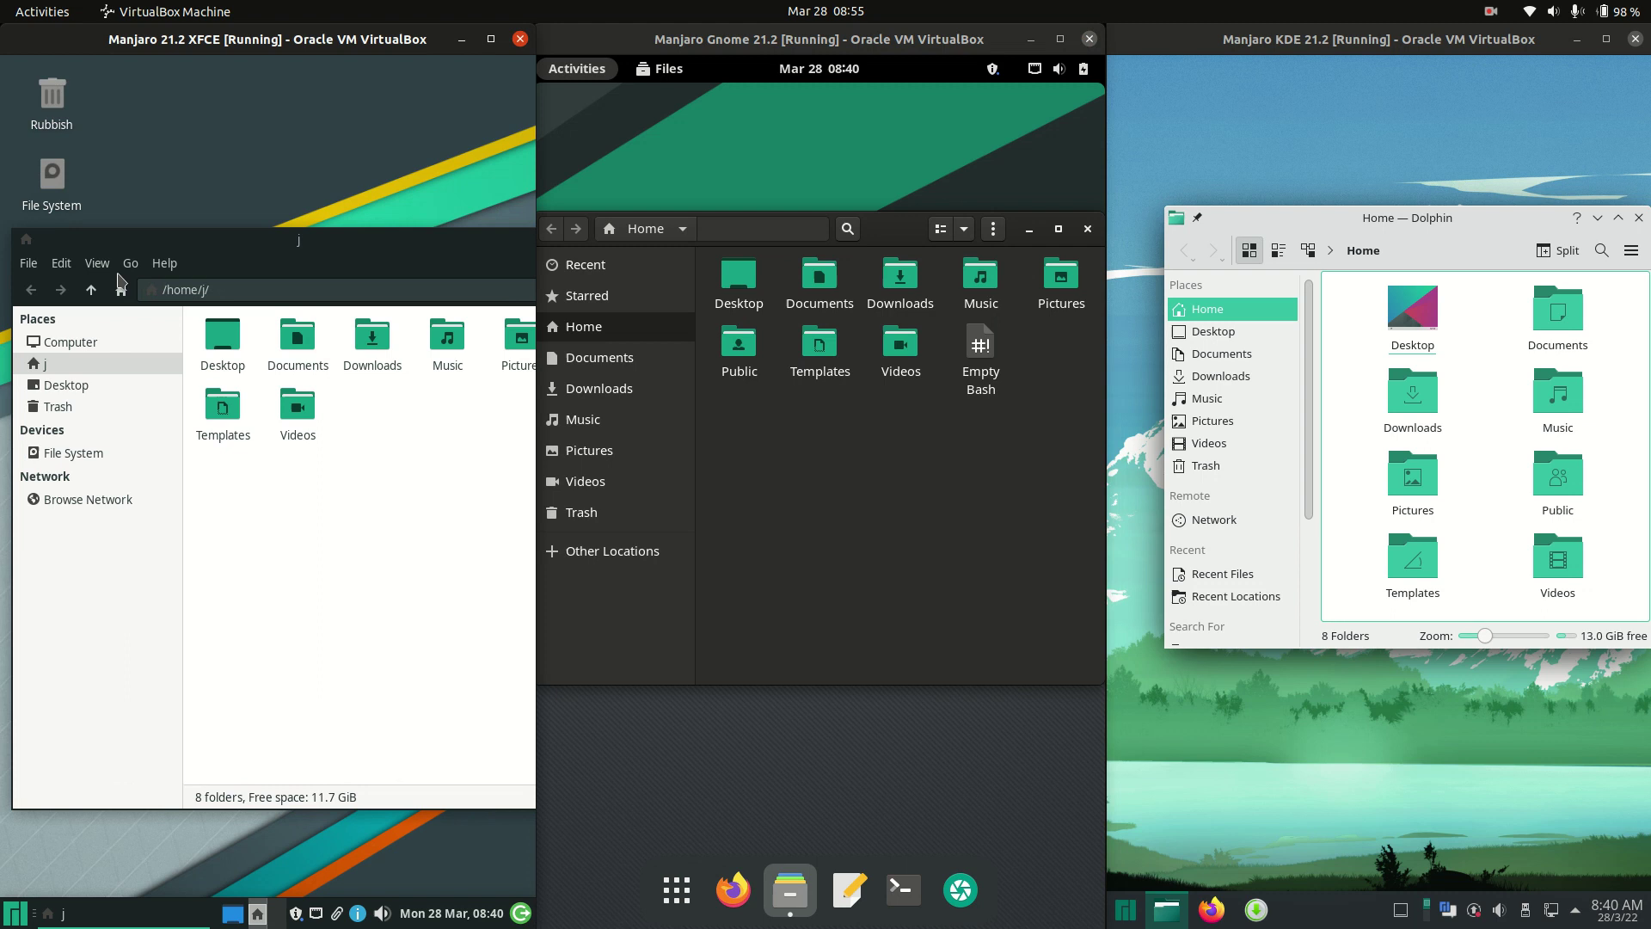
click(163, 264)
click(180, 317)
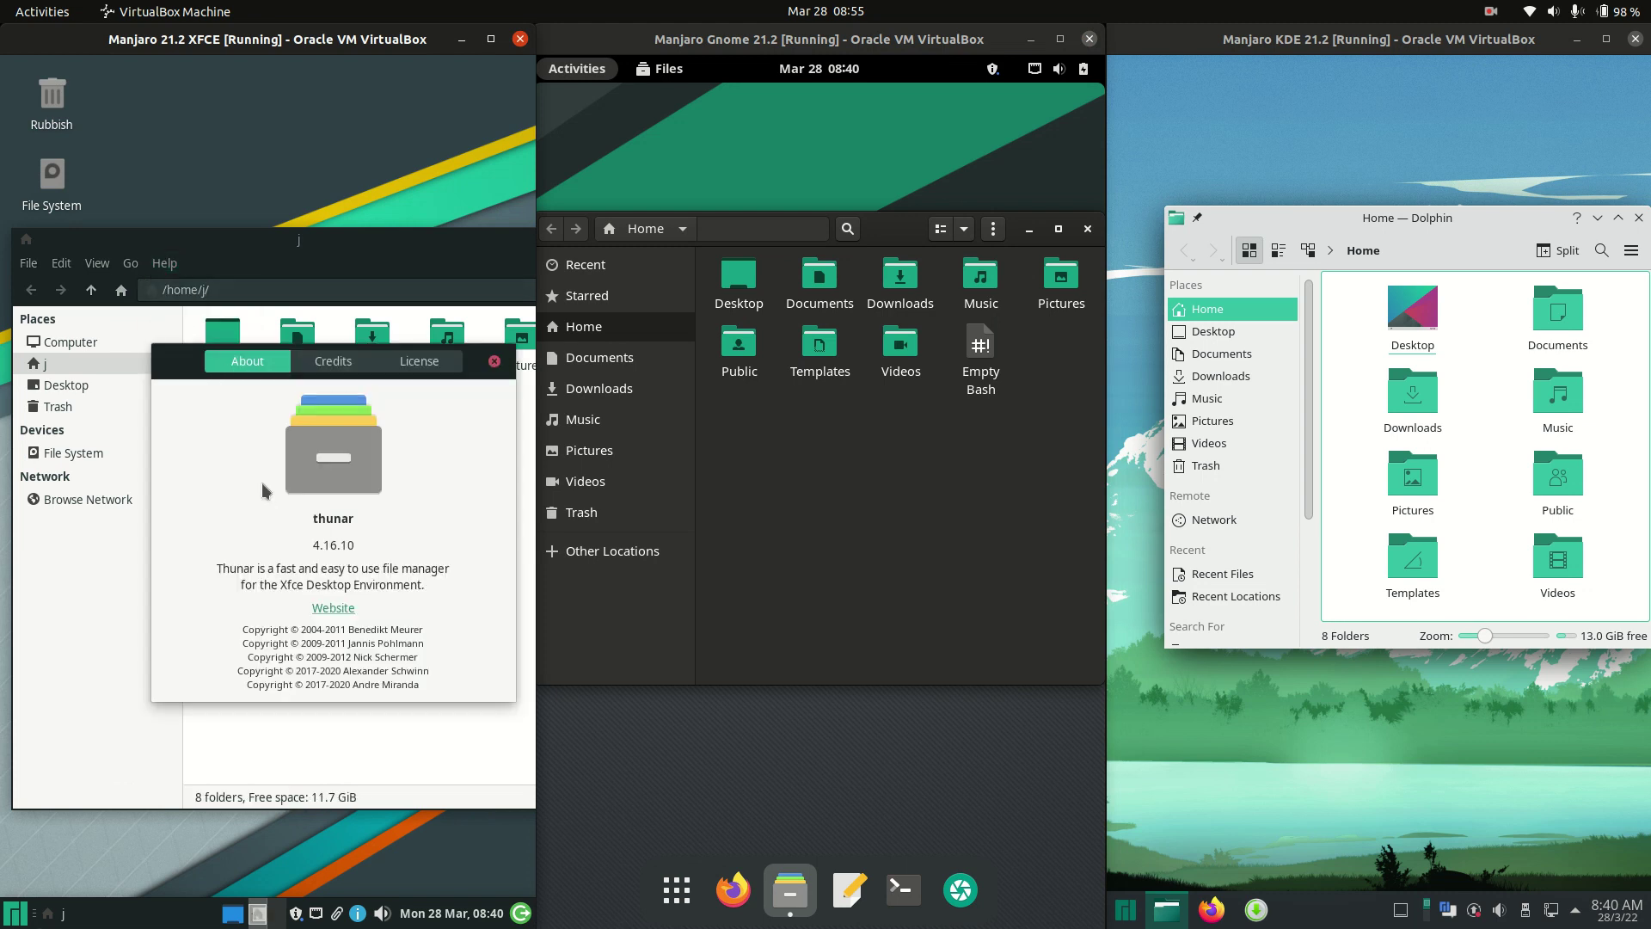
drag(311, 518, 371, 518)
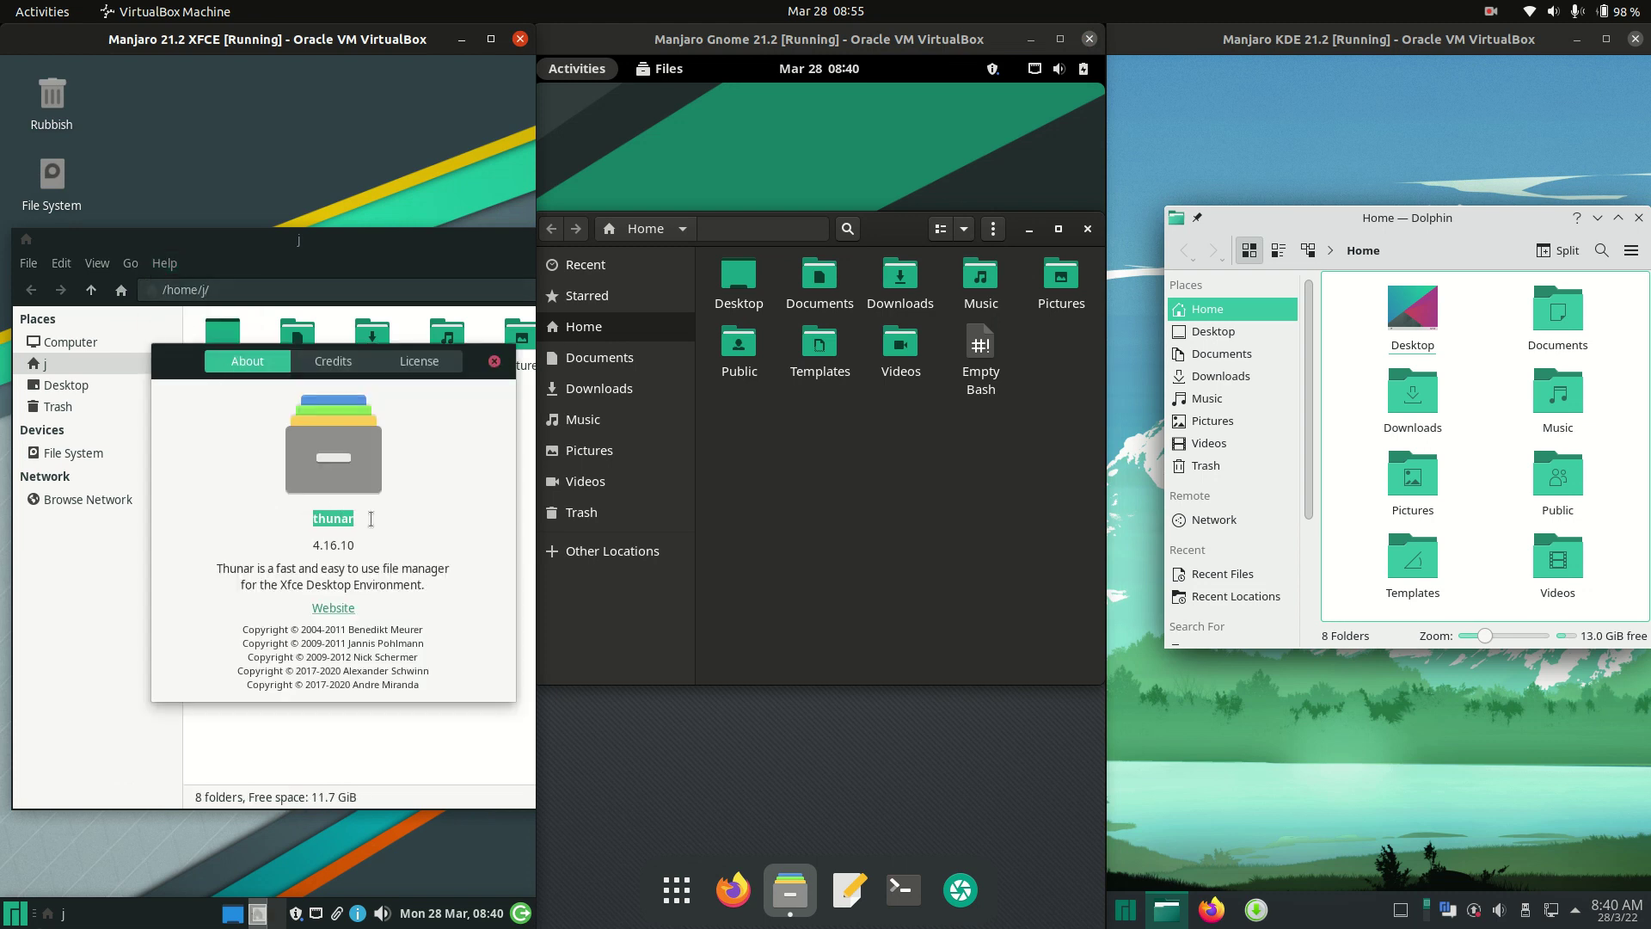
click(495, 361)
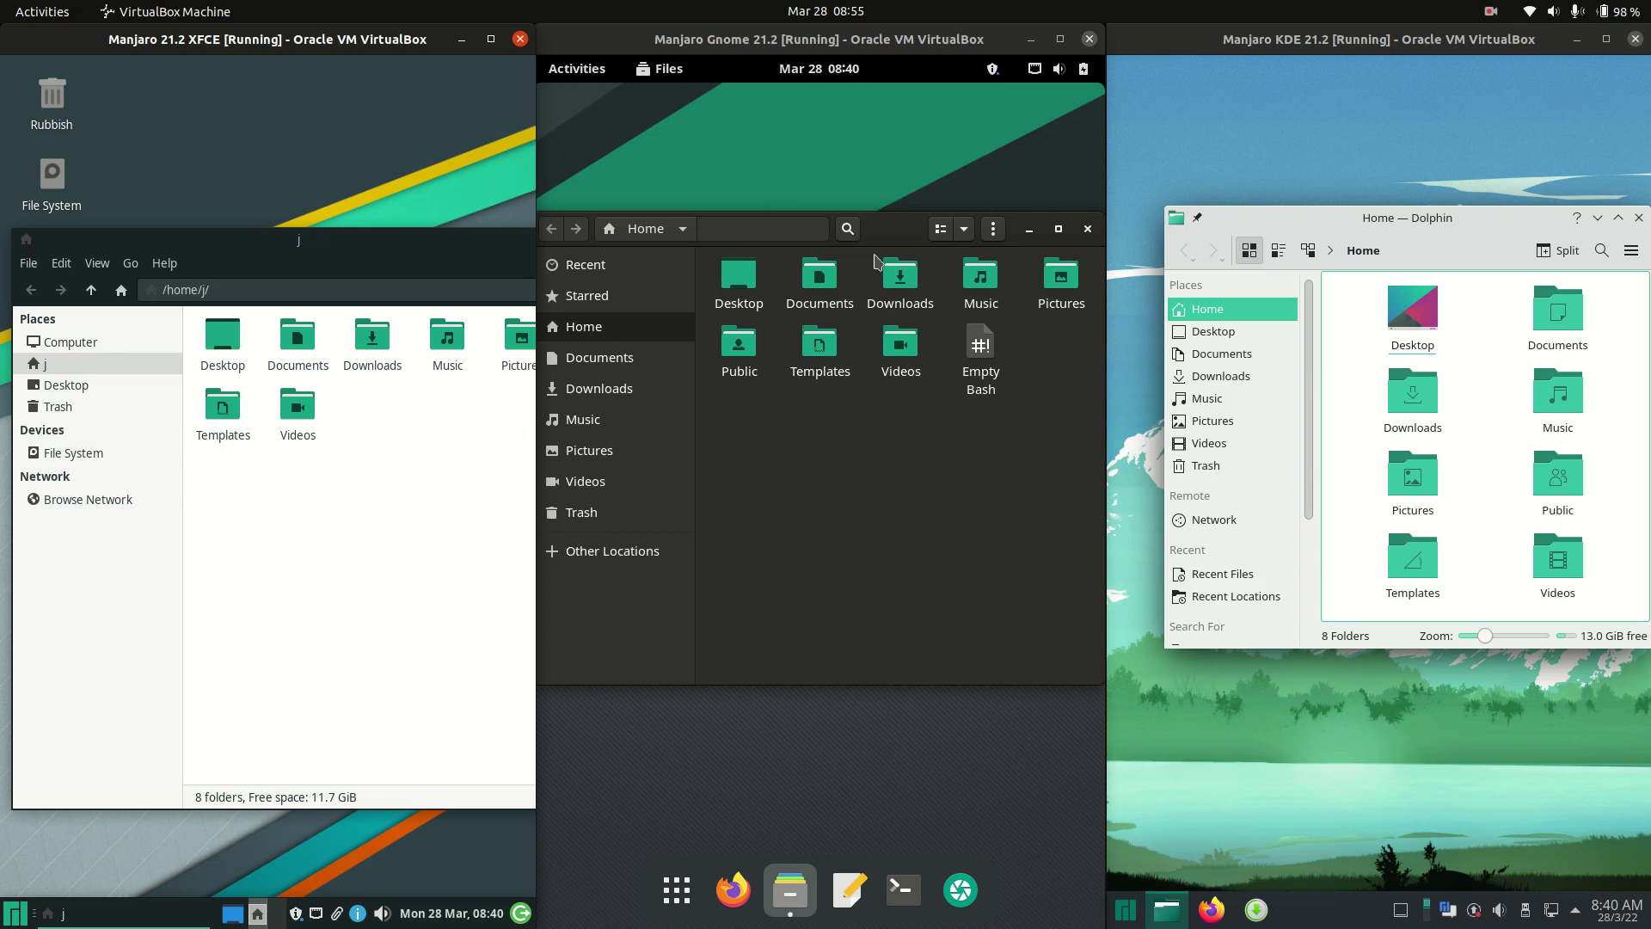
mouse_move(1451, 208)
mouse_down()
mouse_move(1413, 210)
mouse_move(1436, 207)
mouse_up()
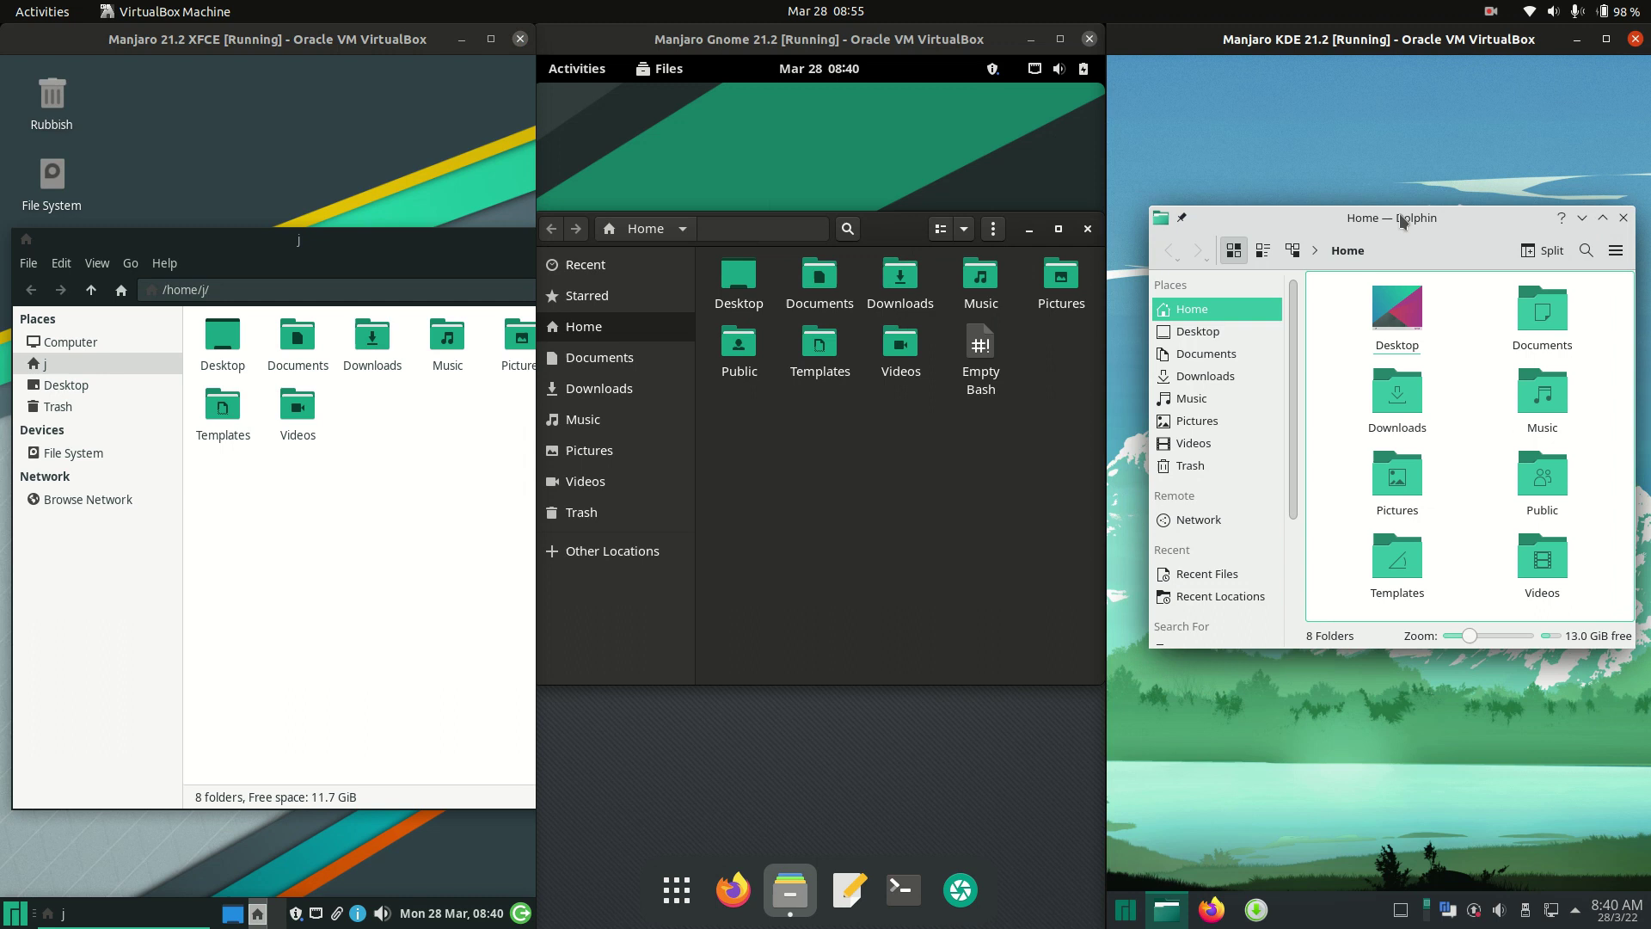
click(1416, 250)
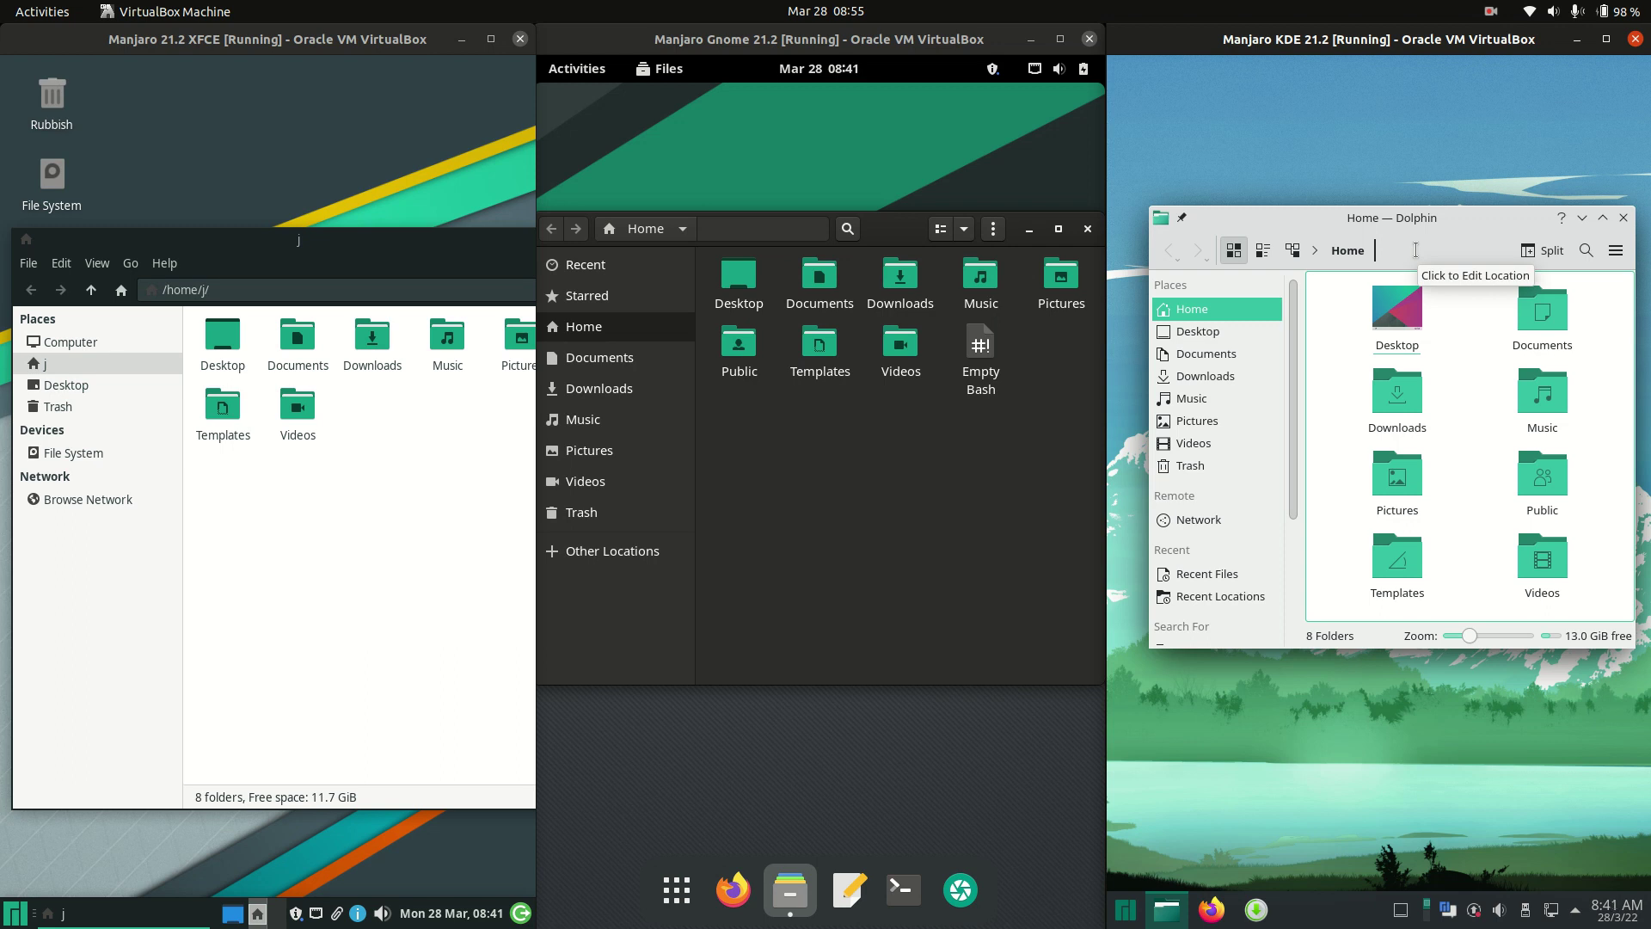
drag(1531, 213, 1493, 203)
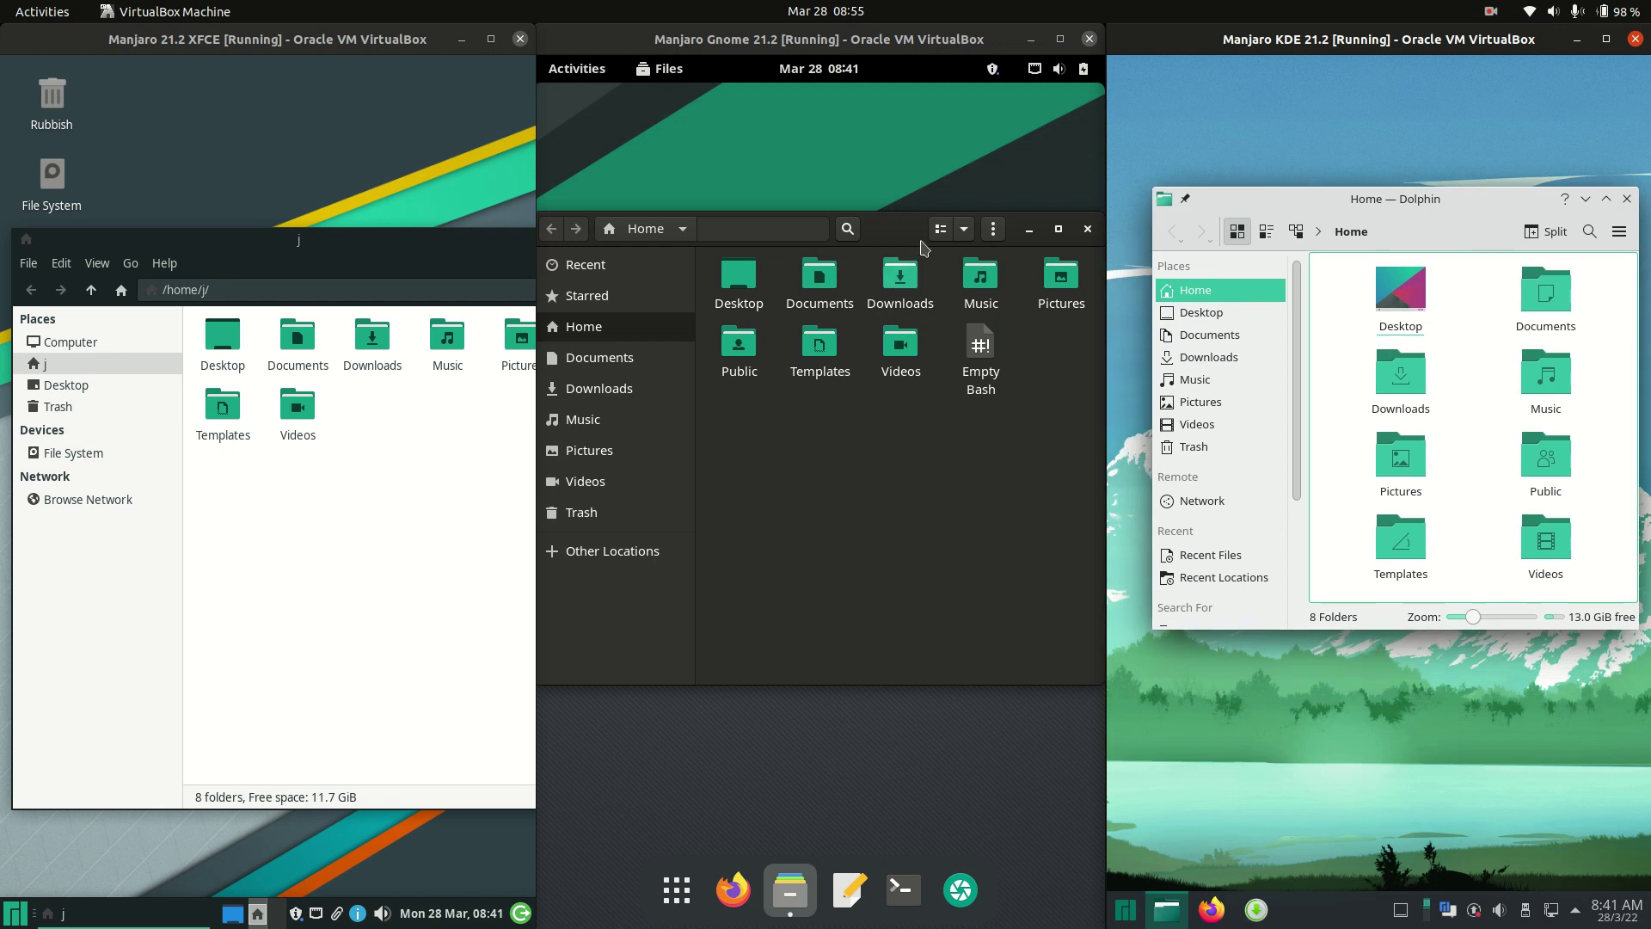
drag(871, 231, 887, 206)
mouse_move(350, 245)
mouse_down()
mouse_move(358, 213)
mouse_move(335, 228)
mouse_up()
drag(471, 249, 379, 265)
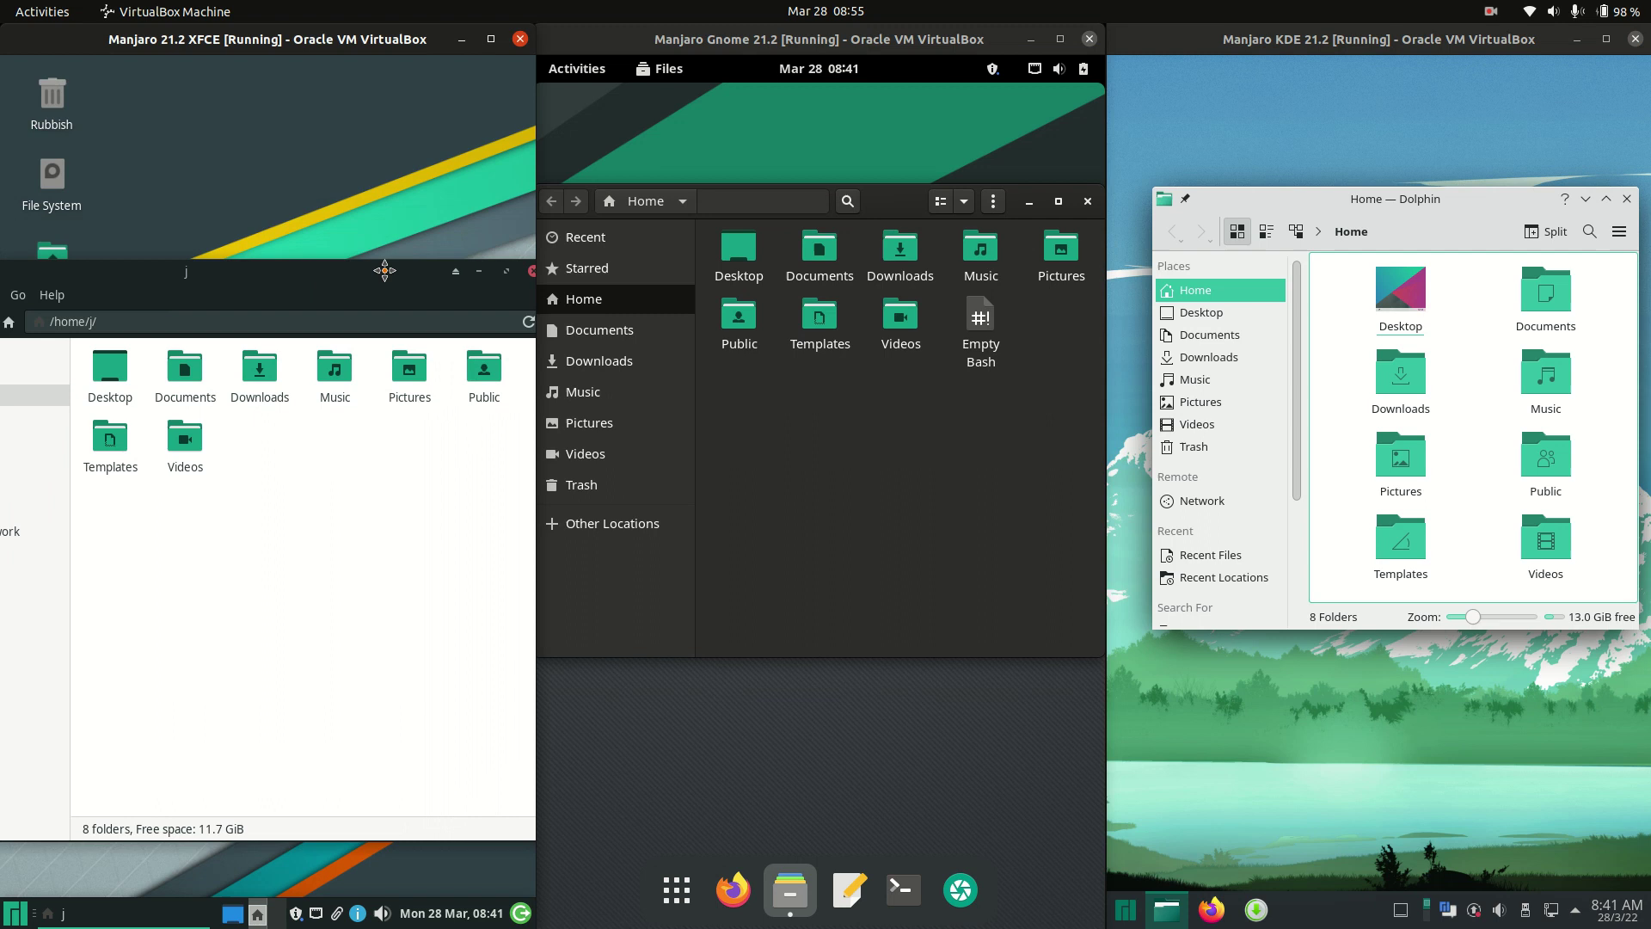
- Close Thunar and GNOME Files with Ctrl+W and Dolphin with its close button
key(ctrl+w)
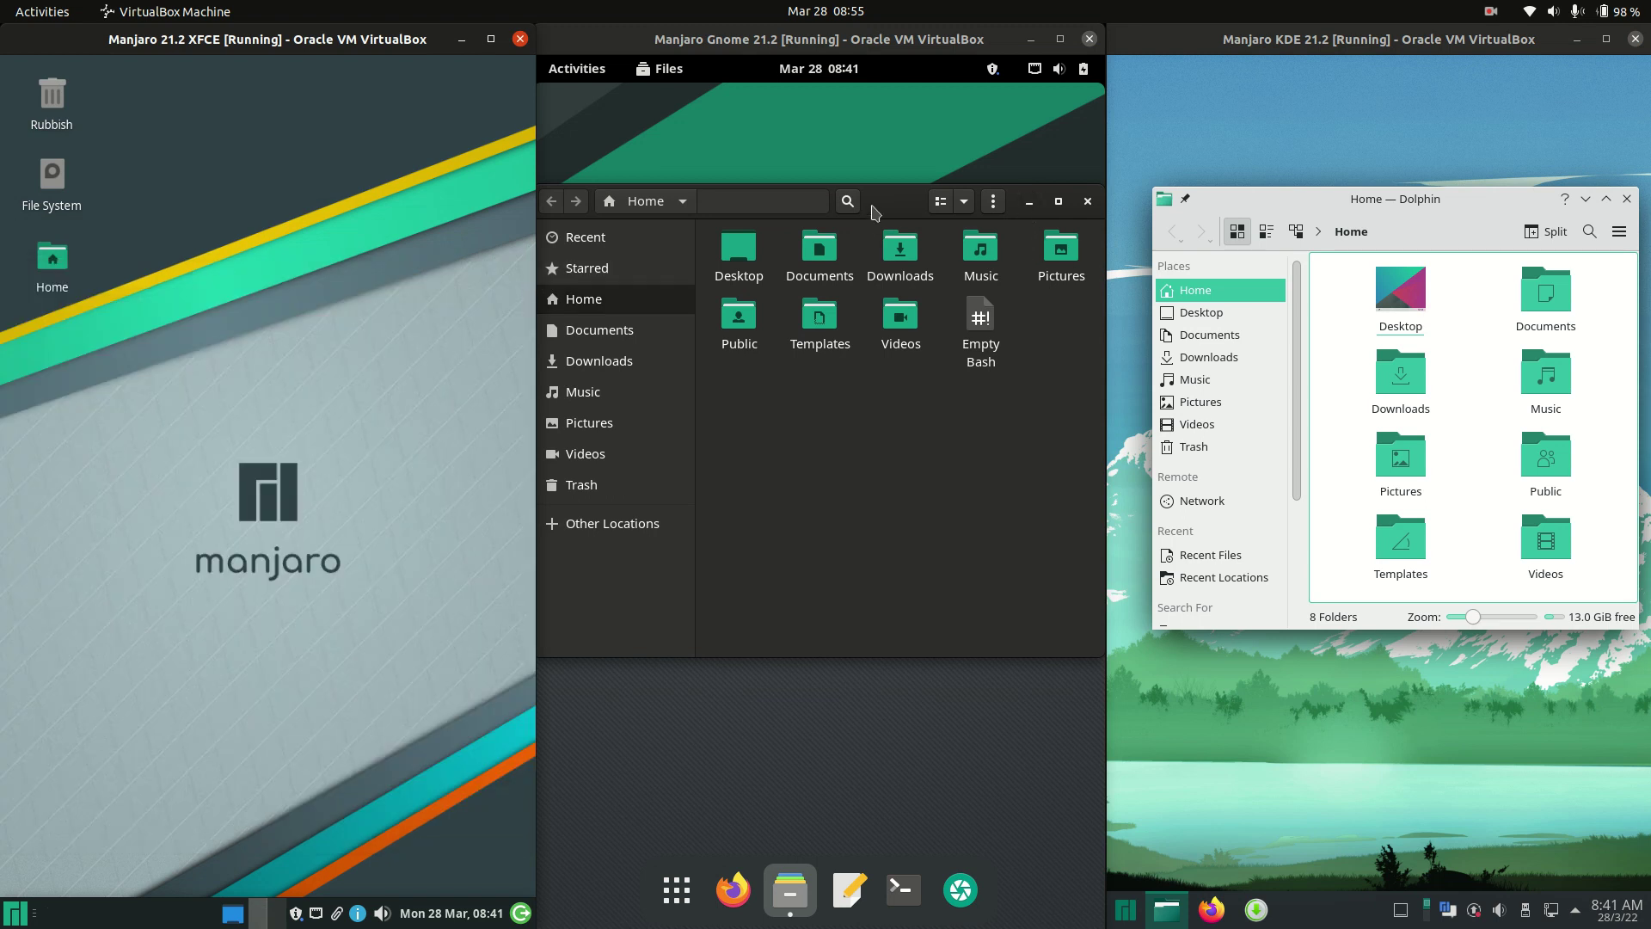
drag(871, 206, 871, 237)
key(ctrl+w)
drag(1393, 193, 1333, 284)
click(1566, 290)
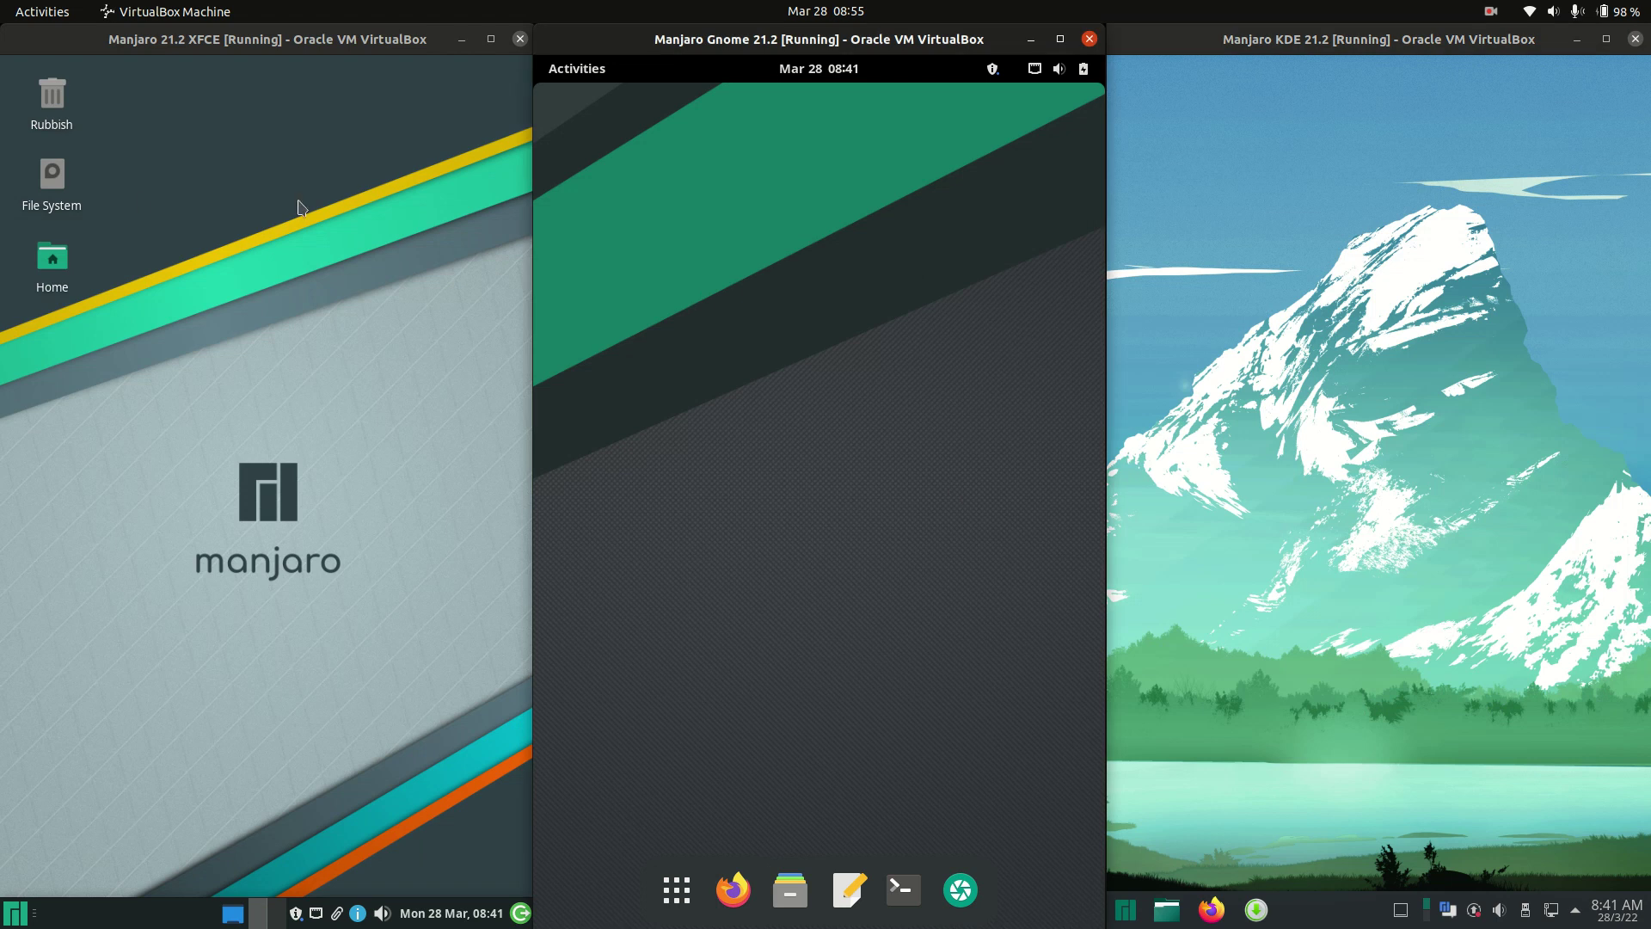
- Select and deselect the XFCE desktop icons, focus GNOME, and draw selection boxes on the KDE desktop
drag(267, 559, 22, 116)
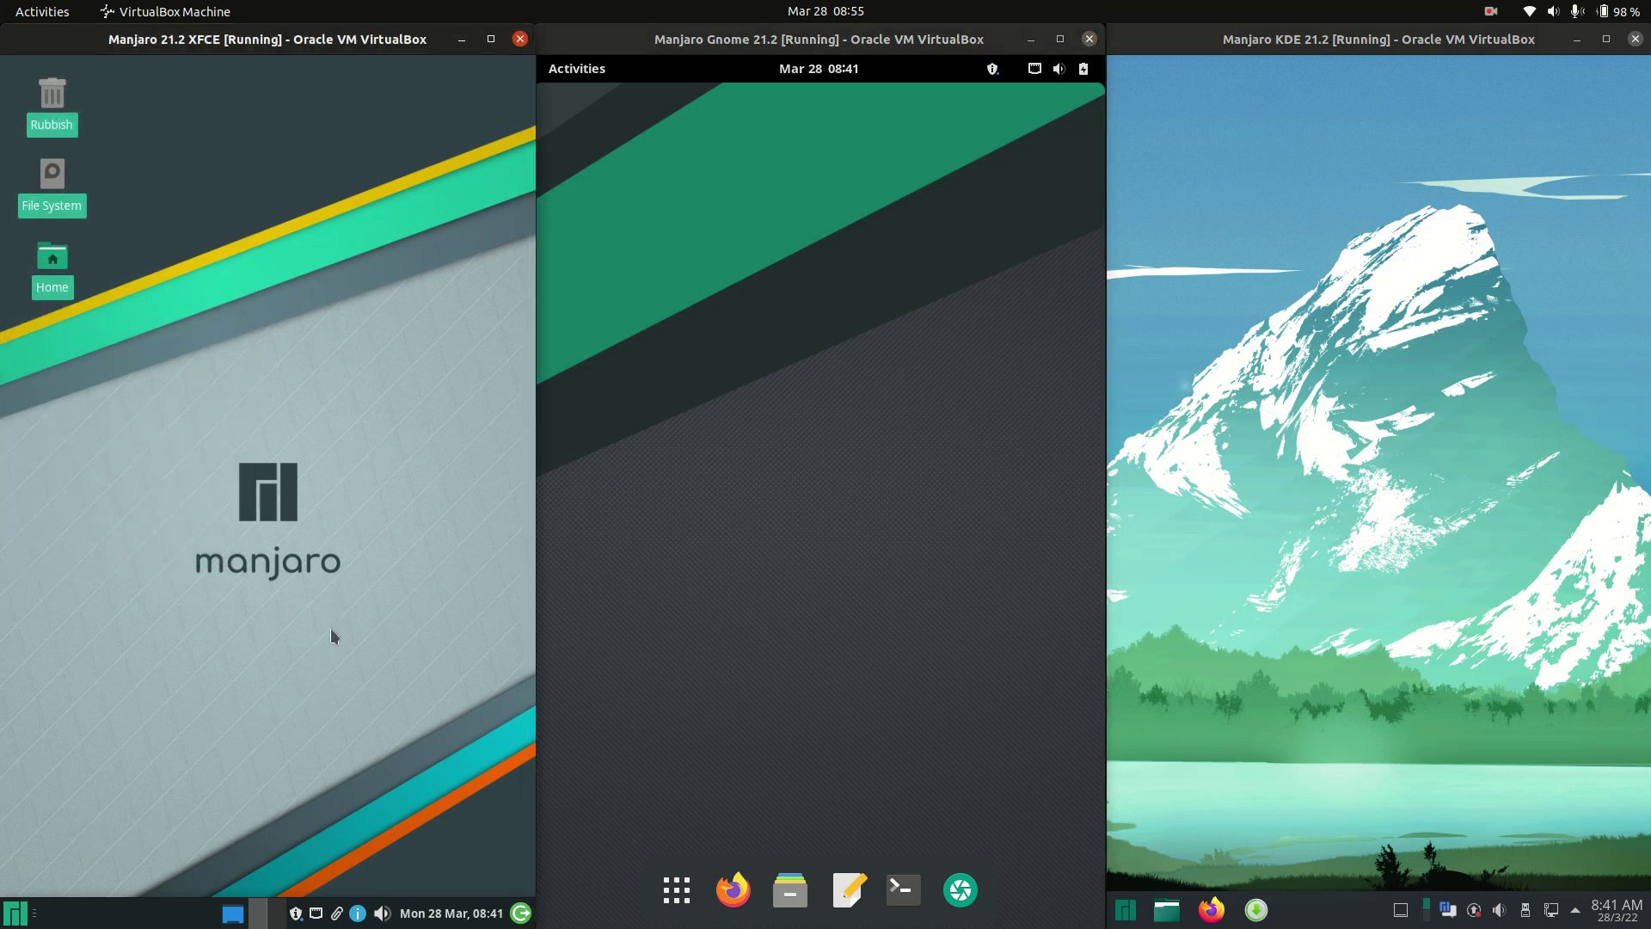
click(399, 612)
click(900, 724)
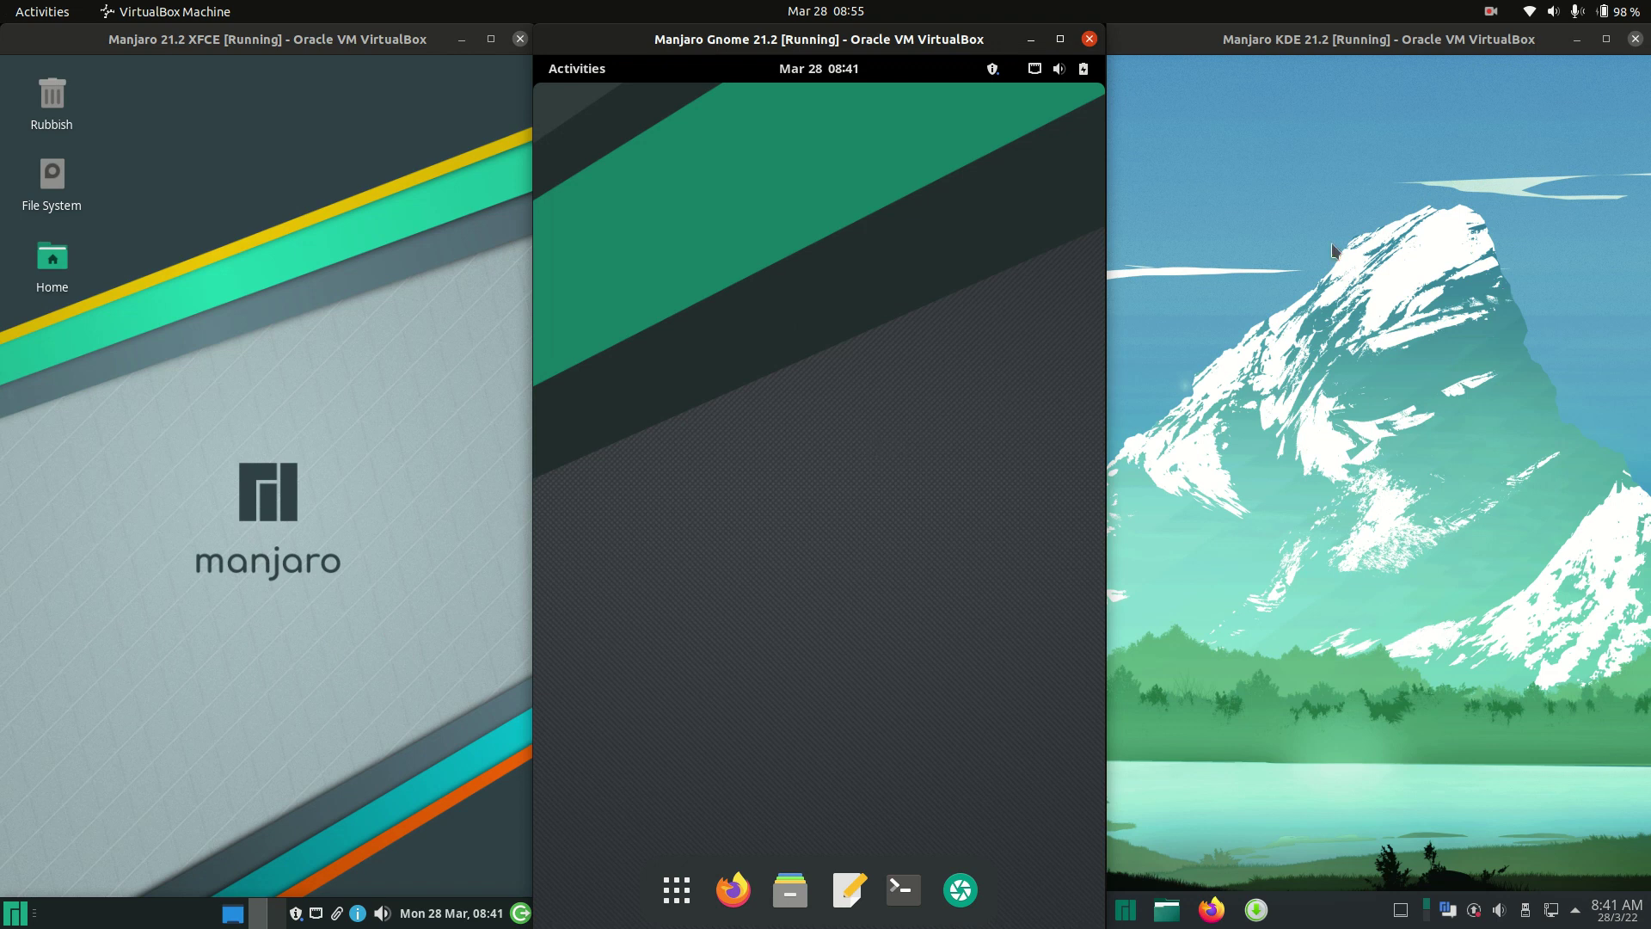
drag(1332, 244, 1375, 620)
drag(1313, 204, 1478, 570)
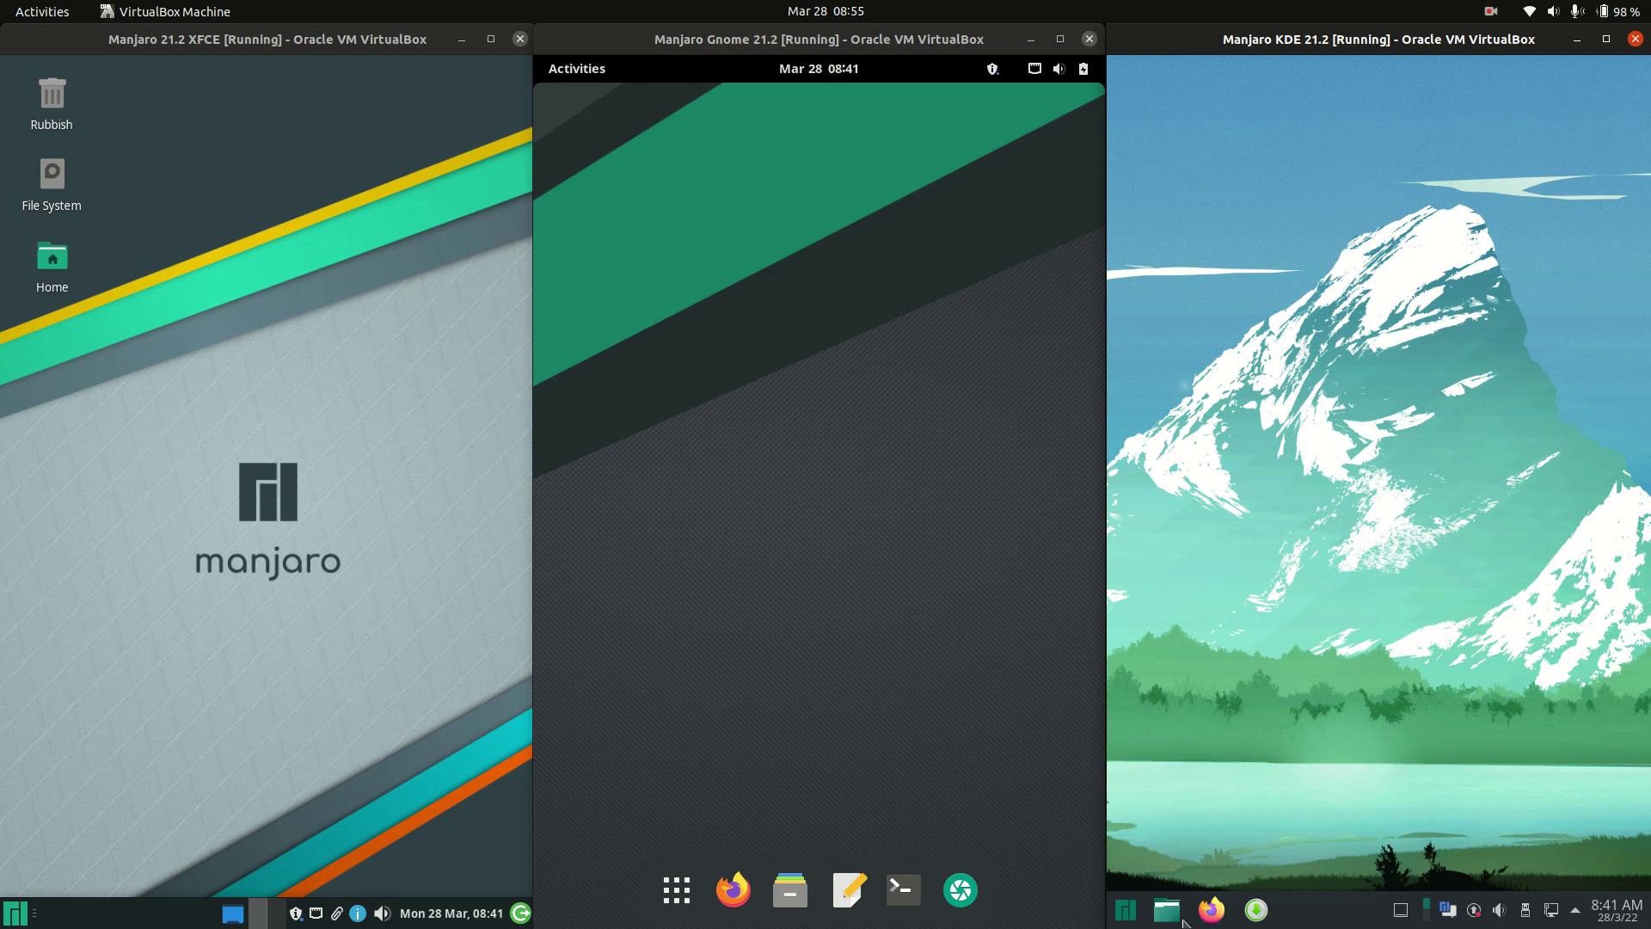
- Open the KDE launcher, the GNOME app grid and the XFCE Whisker menu together
click(1125, 910)
click(677, 890)
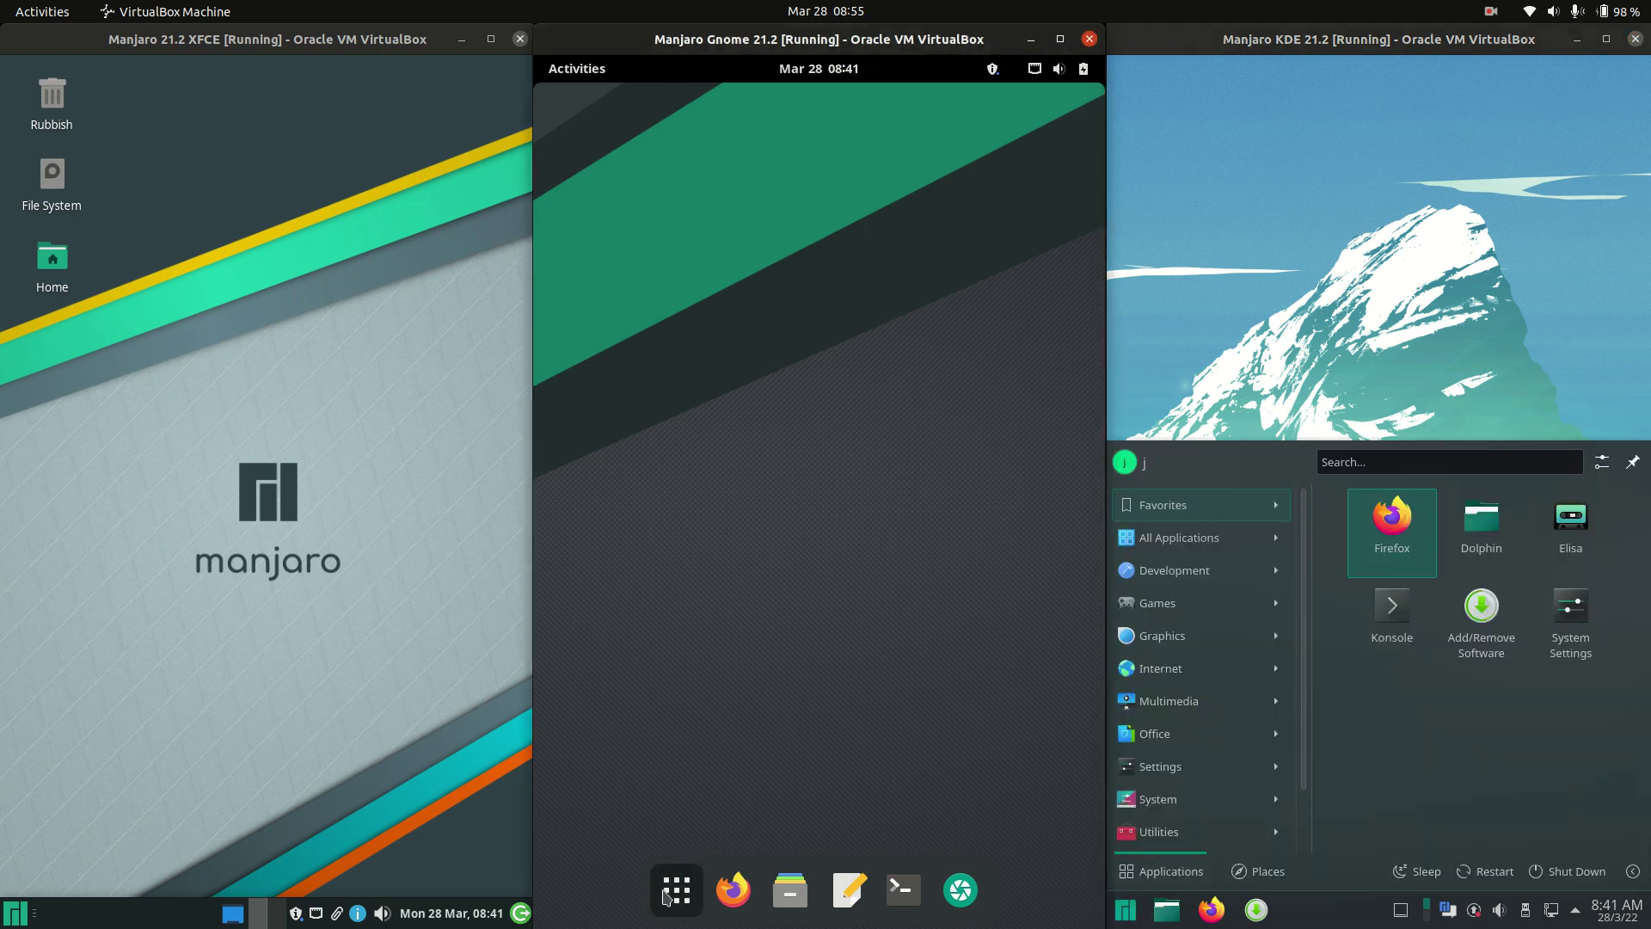
click(19, 919)
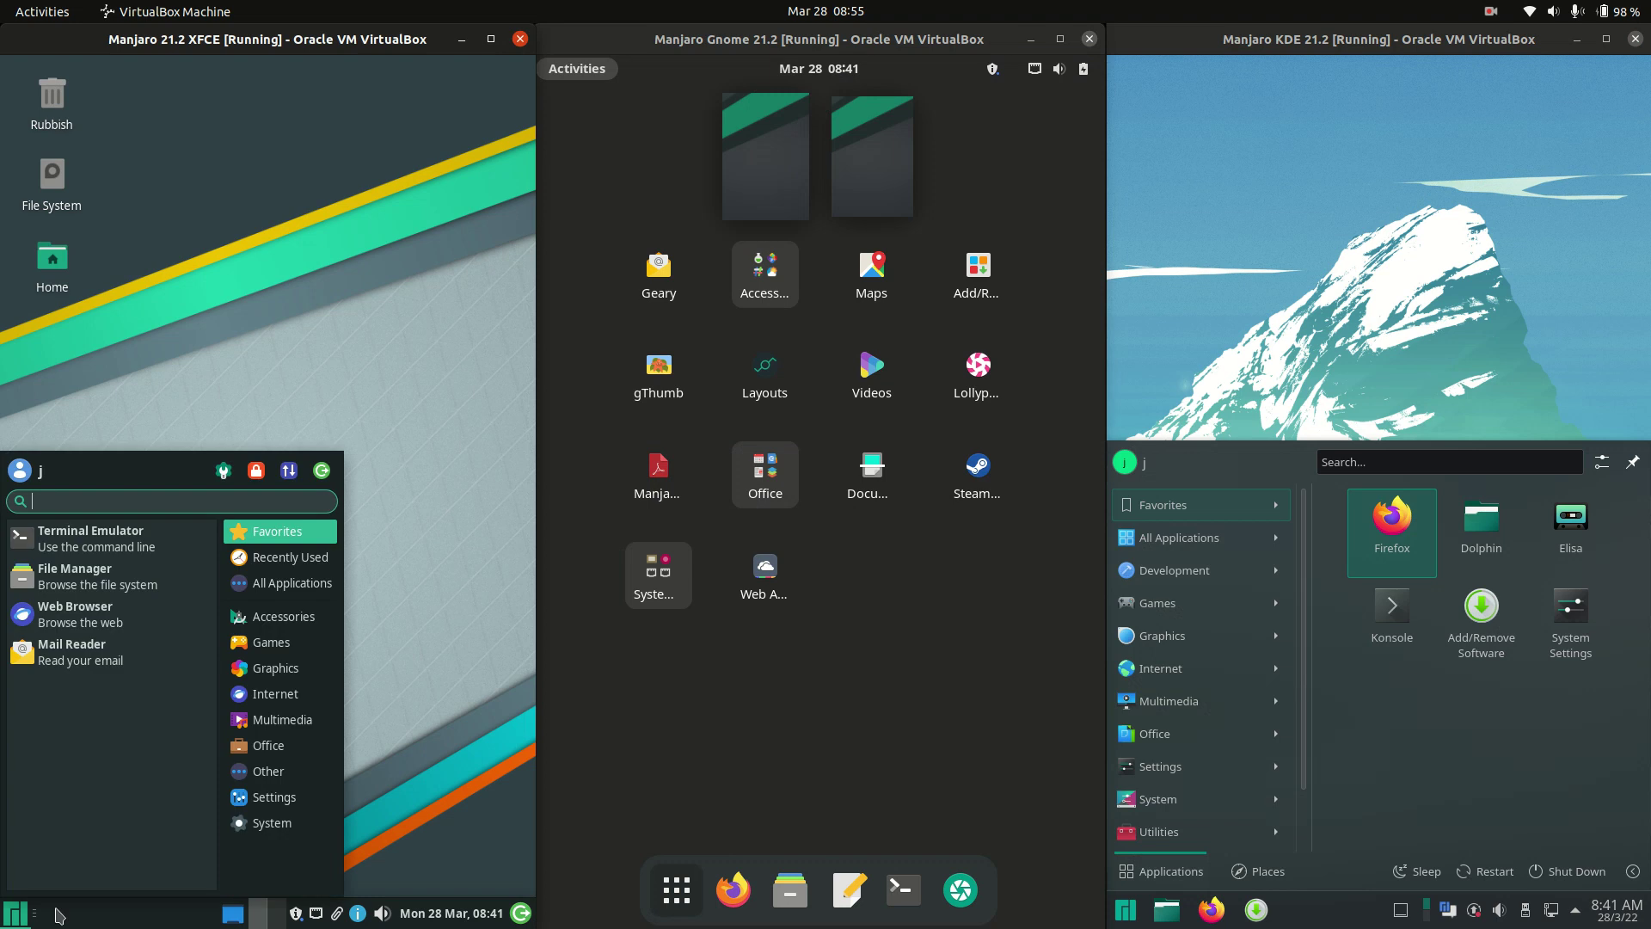